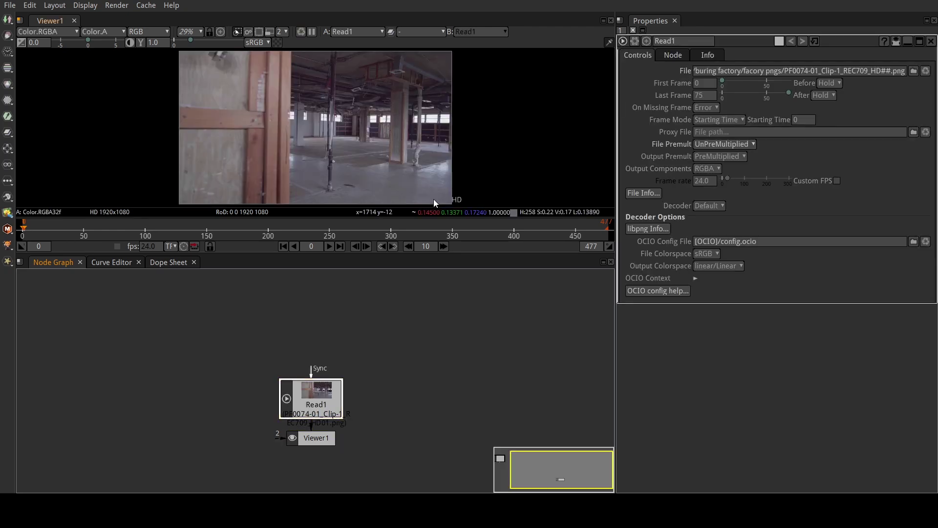
Move Read1 up, add a RotoPaint node beside it, and connect the RotoPaint Bg input to Read1.
{"action": "left_click_drag", "start_coordinate": [312, 399], "coordinate": [309, 316]}
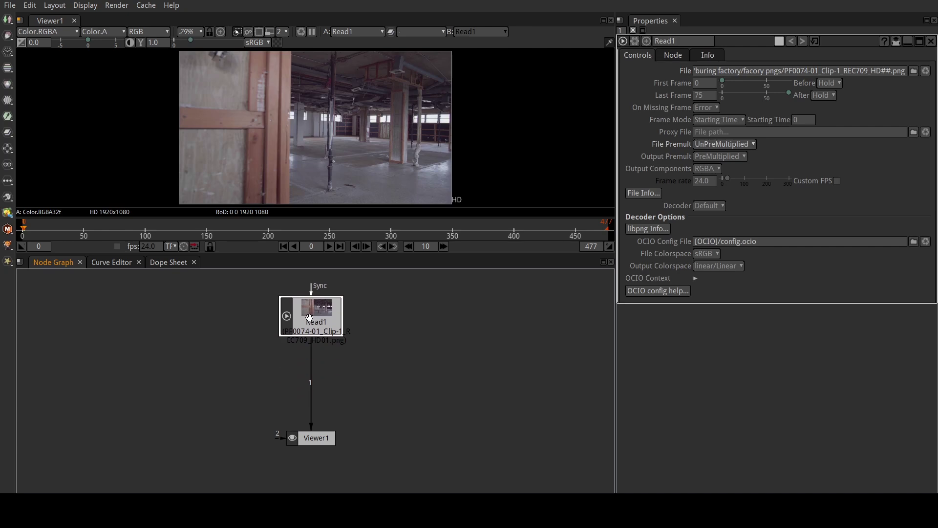
{"action": "left_click", "coordinate": [408, 360]}
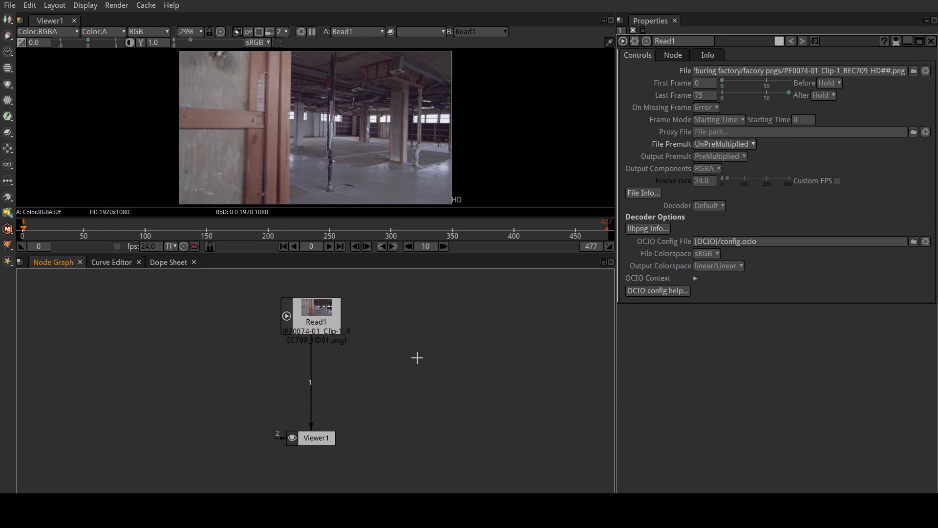
{"action": "key", "text": "p"}
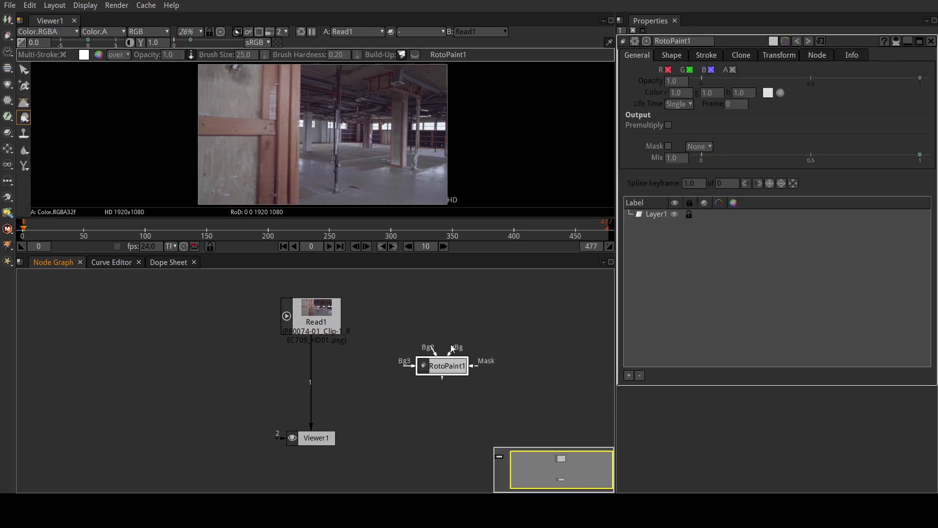
{"action": "left_click_drag", "start_coordinate": [453, 350], "coordinate": [322, 313]}
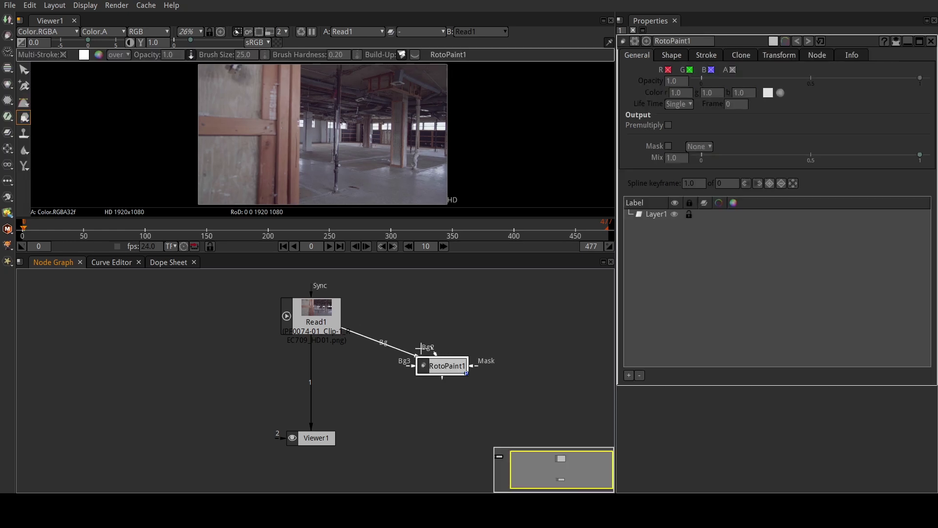
{"action": "left_click_drag", "start_coordinate": [433, 359], "coordinate": [443, 330]}
Connect RotoPaint1 to the Viewer's input 2 and disconnect Read1 from the Viewer's input 1.
{"action": "key", "text": "2"}
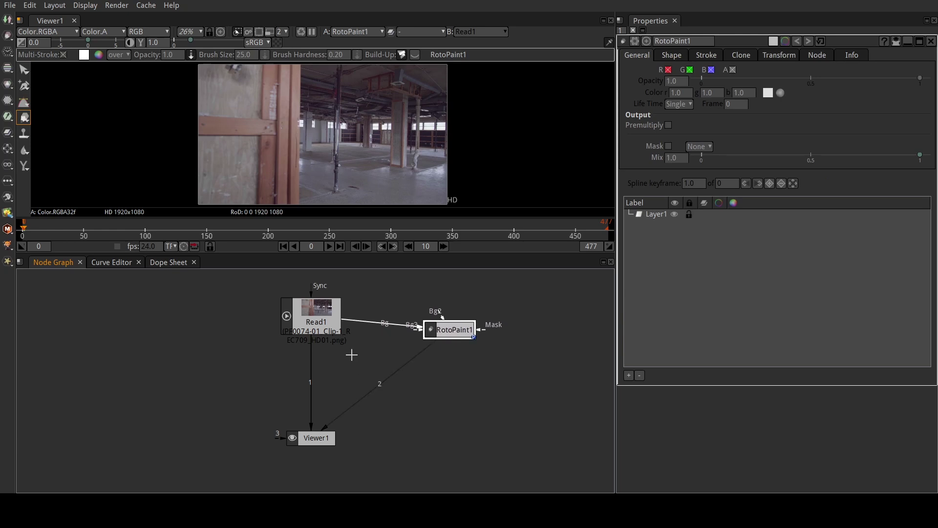
{"action": "left_click_drag", "start_coordinate": [311, 426], "coordinate": [313, 415]}
{"action": "left_click_drag", "start_coordinate": [442, 331], "coordinate": [442, 330]}
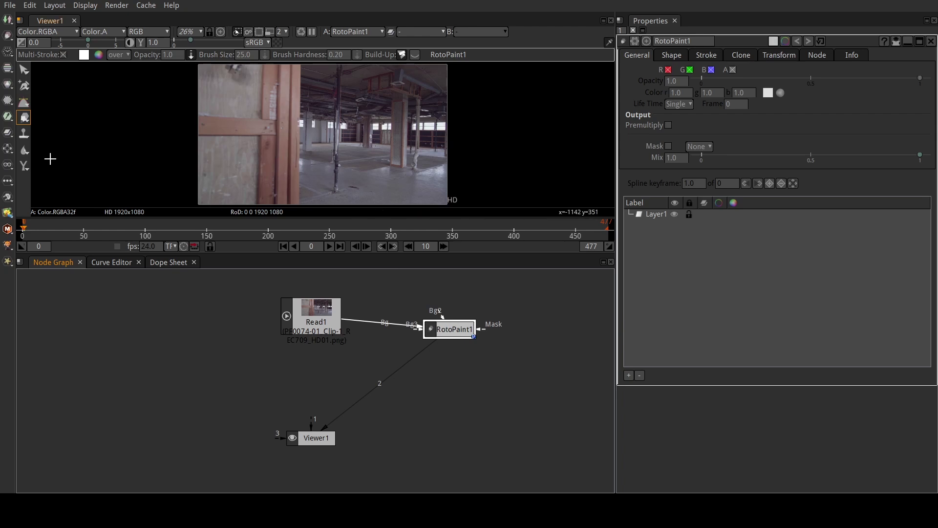
At frame 0, draw a vertical pencil stroke along the dark pole from its base on the floor to the top of the image.
{"action": "left_click", "coordinate": [23, 226]}
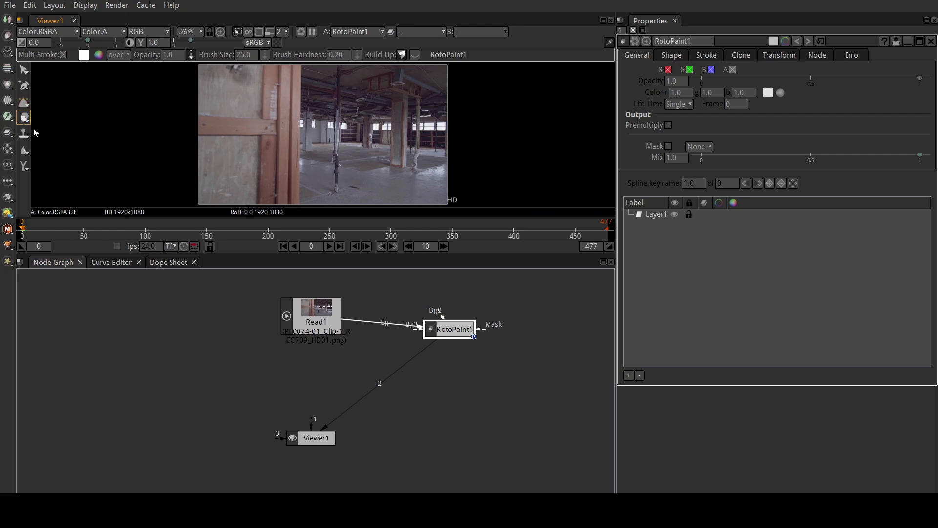
{"action": "key", "text": "f"}
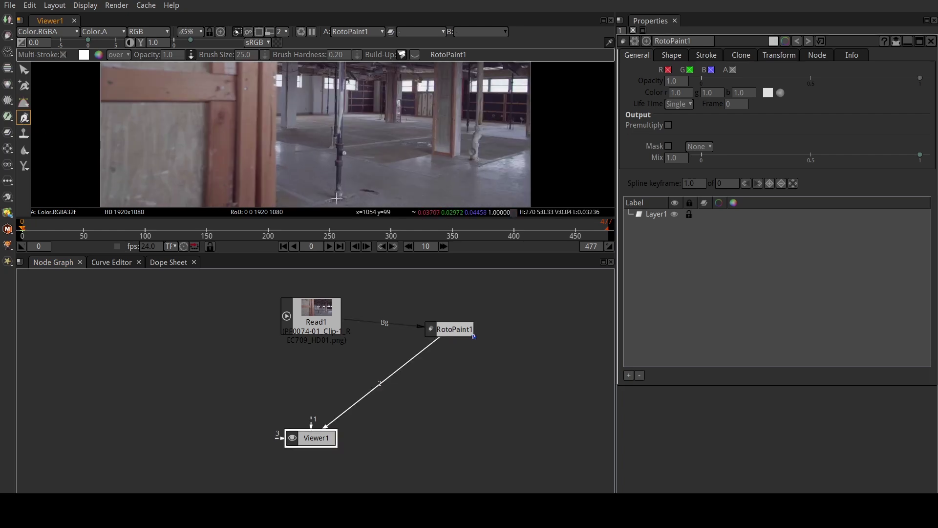
{"action": "left_click", "coordinate": [339, 198]}
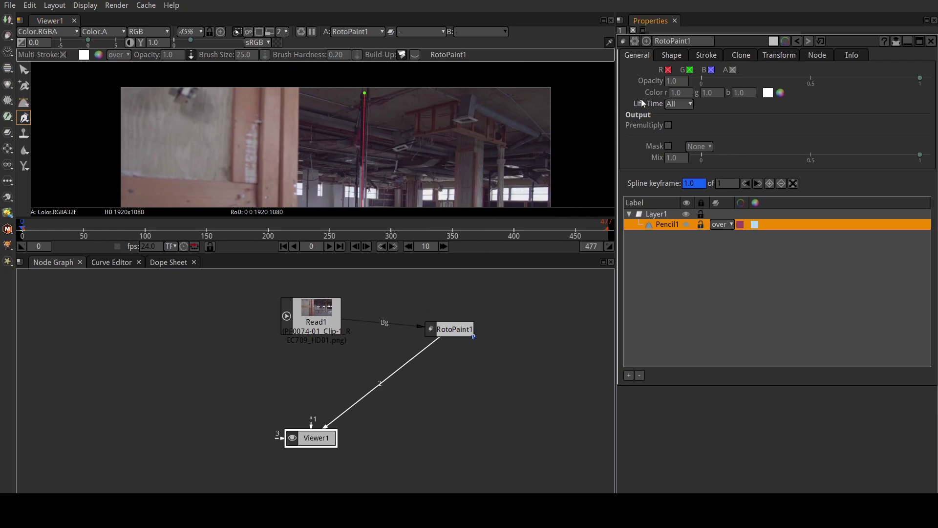
Set the pencil stroke's brush size to 51 so that it covers the pole.
{"action": "left_click", "coordinate": [671, 55]}
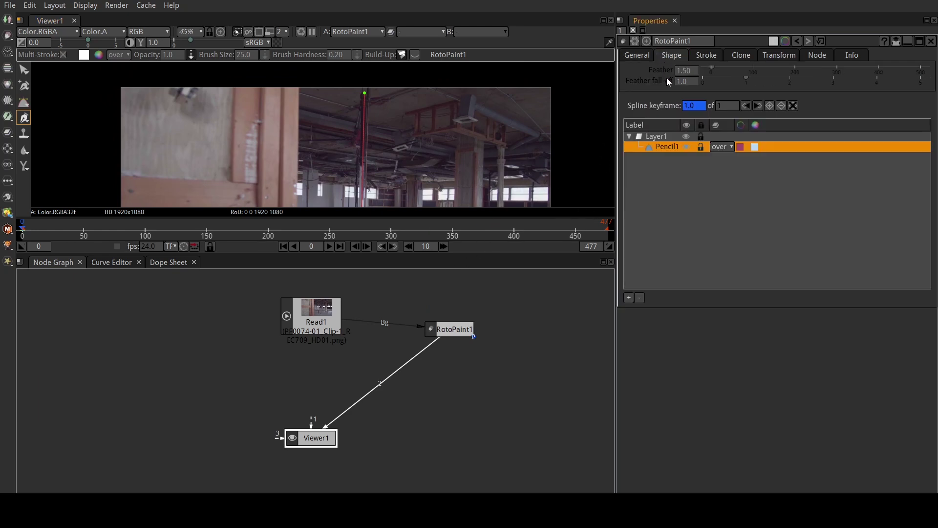
{"action": "left_click", "coordinate": [704, 57]}
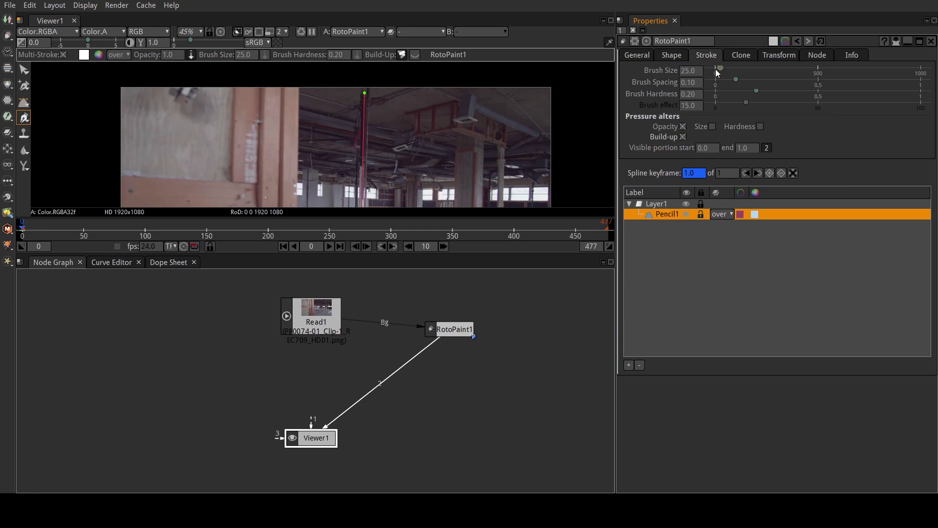
{"action": "left_click", "coordinate": [717, 69]}
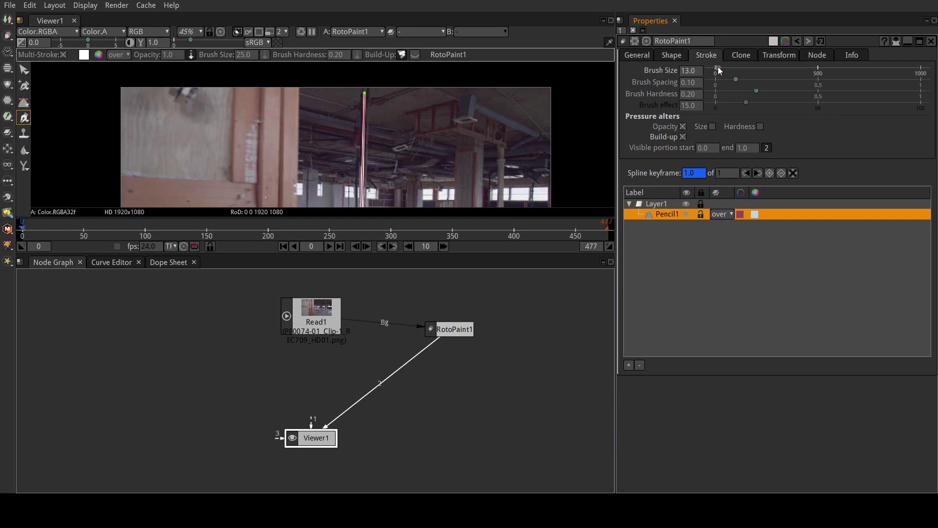
{"action": "left_click_drag", "start_coordinate": [719, 67], "coordinate": [725, 66]}
{"action": "left_click_drag", "start_coordinate": [572, 142], "coordinate": [543, 19]}
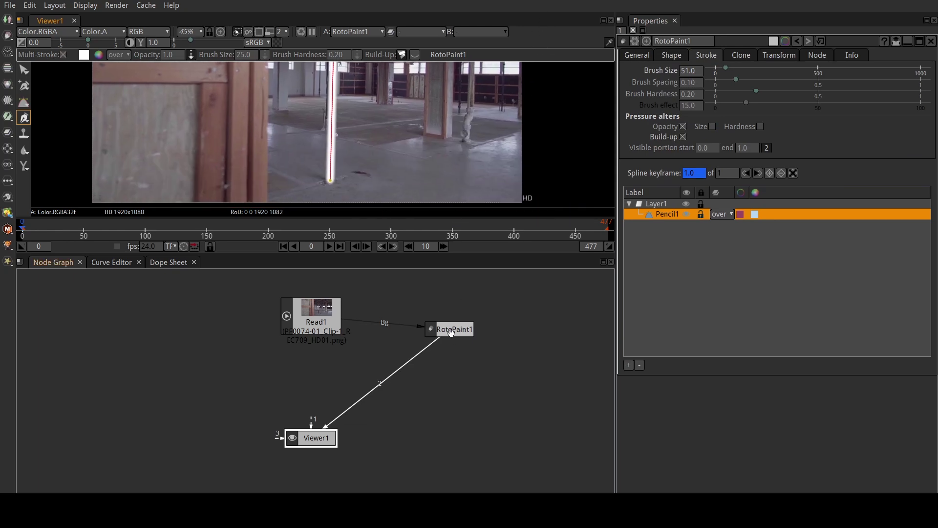
Check the painted stroke against the pole at frame 287 and return to frame 0.
{"action": "left_click", "coordinate": [451, 332]}
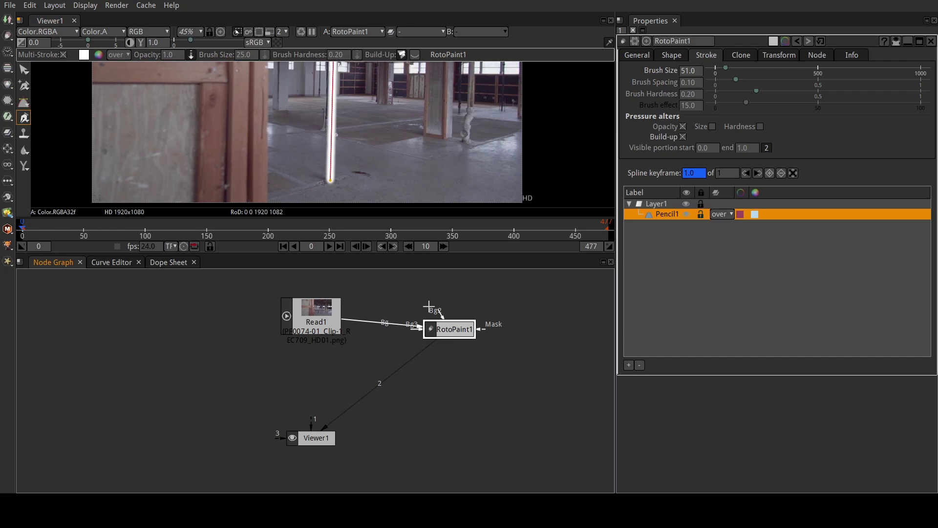
{"action": "left_click", "coordinate": [374, 232]}
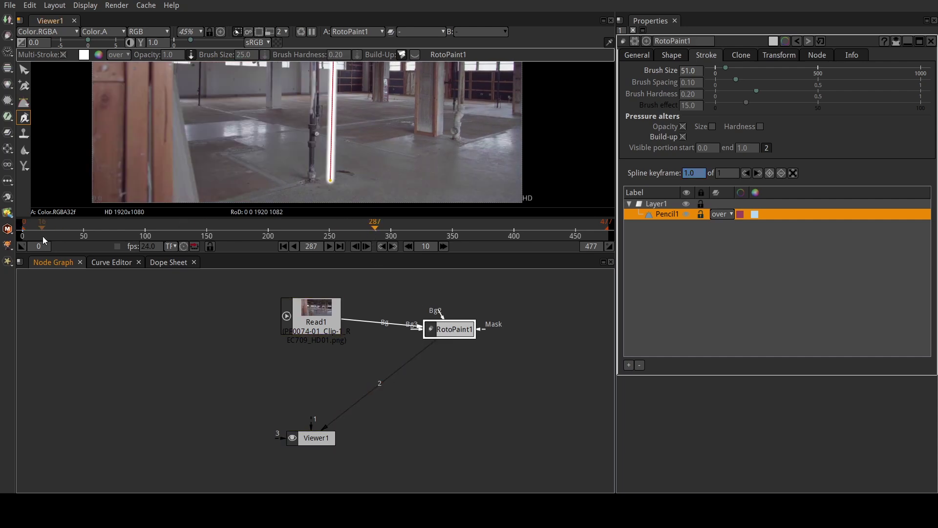
{"action": "left_click", "coordinate": [26, 231]}
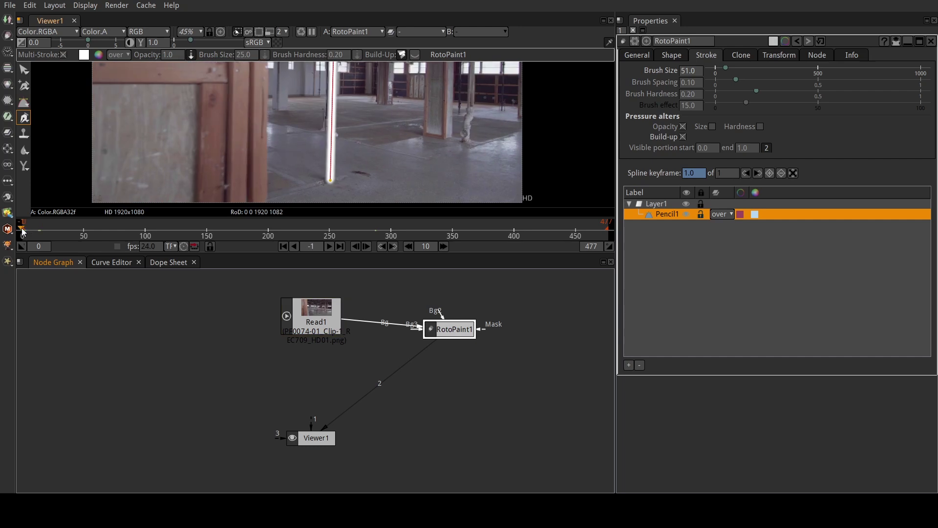
{"action": "left_click", "coordinate": [23, 232]}
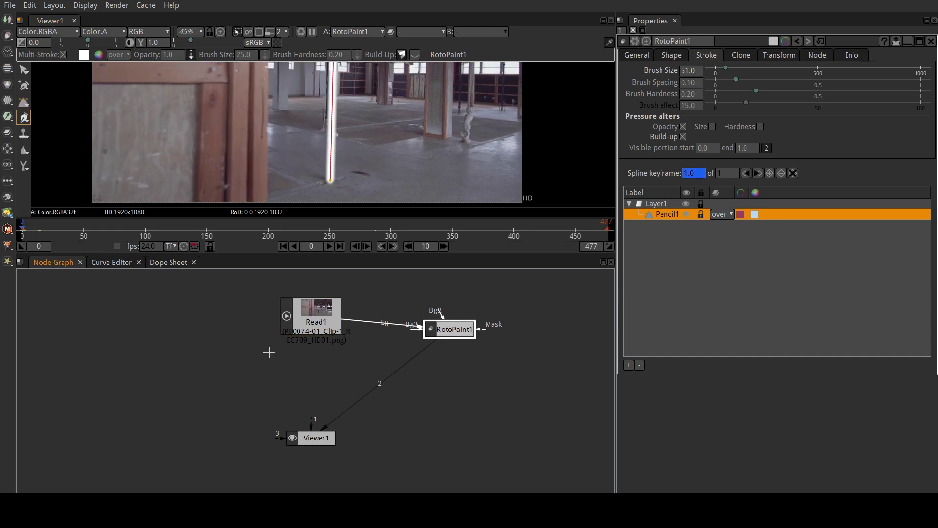
Show Read1 in the Viewer instead of RotoPaint1 and insert a Tracker node after Read1.
{"action": "left_click", "coordinate": [302, 324]}
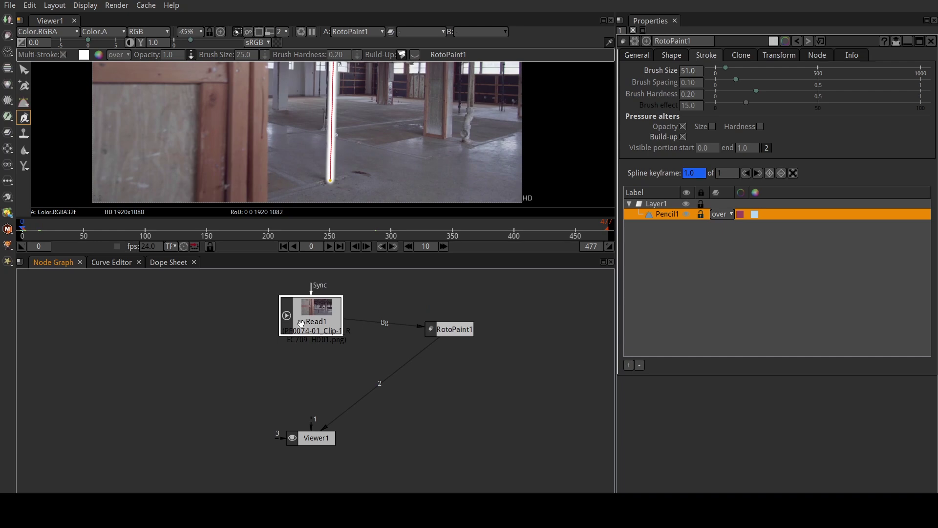
{"action": "key", "text": "1"}
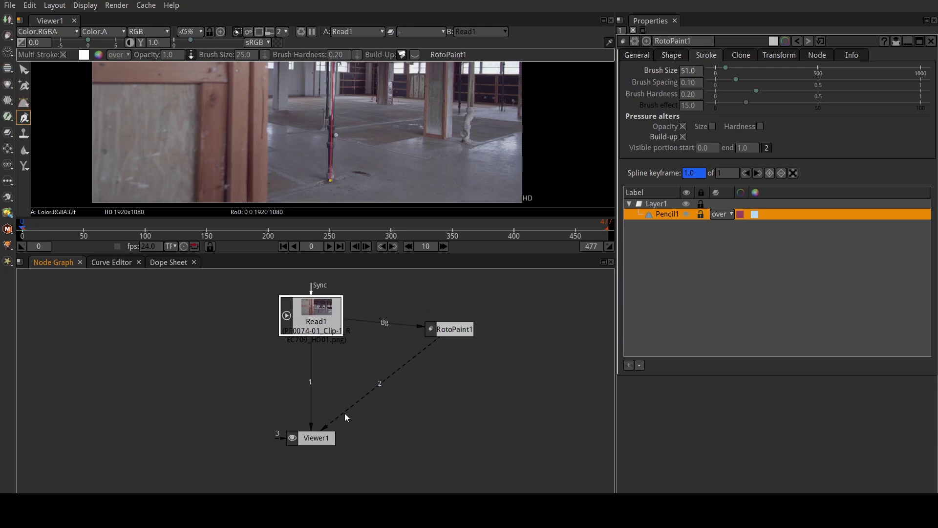
{"action": "left_click_drag", "start_coordinate": [341, 413], "coordinate": [348, 405]}
{"action": "key", "text": "ctrl+t"}
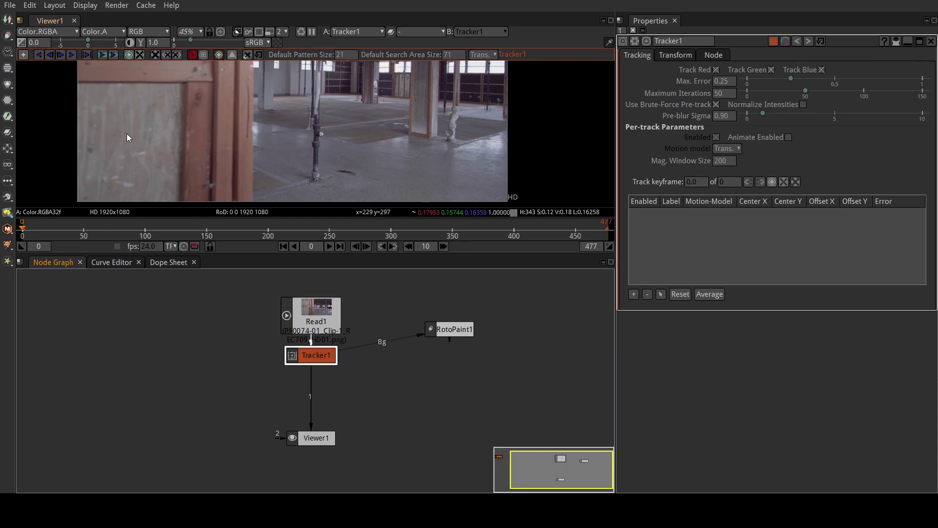
Add two track points at frame 0, one at the base of the pole and one at its top.
{"action": "left_click", "coordinate": [23, 54]}
{"action": "scroll", "coordinate": [326, 183], "scroll_direction": "up", "scroll_amount": 2}
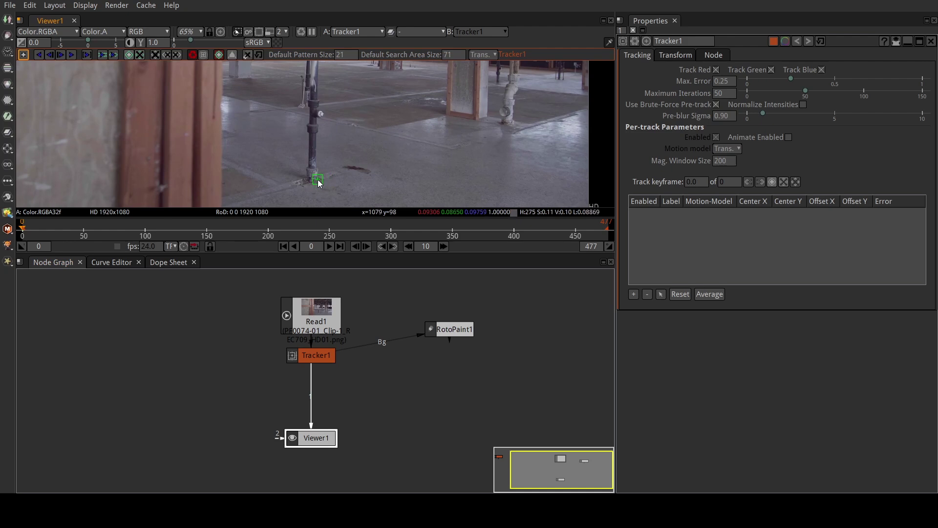
{"action": "left_click", "coordinate": [313, 180]}
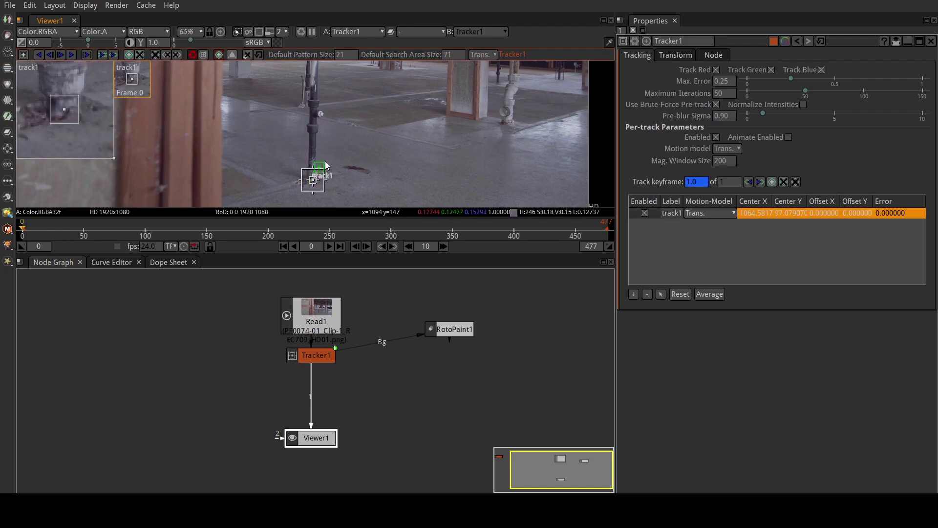
{"action": "scroll", "coordinate": [322, 166], "scroll_direction": "down", "scroll_amount": 4}
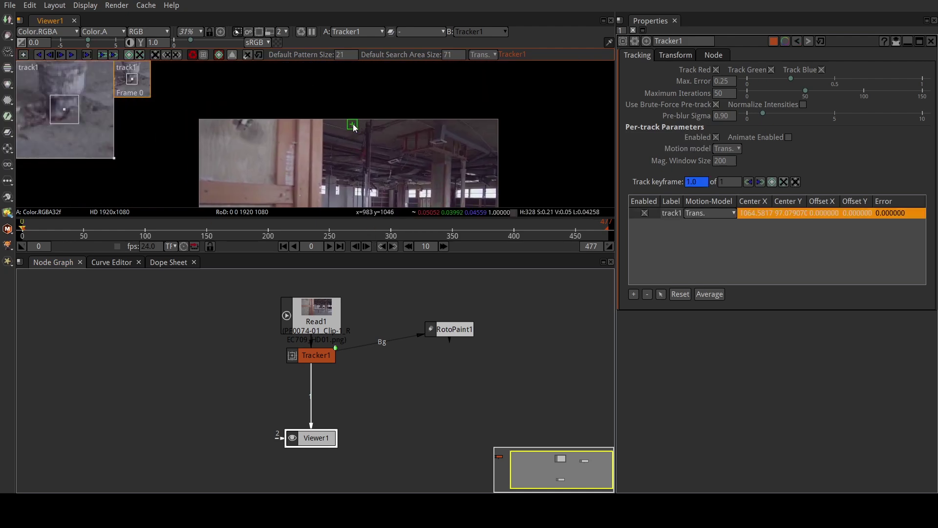
{"action": "scroll", "coordinate": [375, 128], "scroll_direction": "up", "scroll_amount": 7}
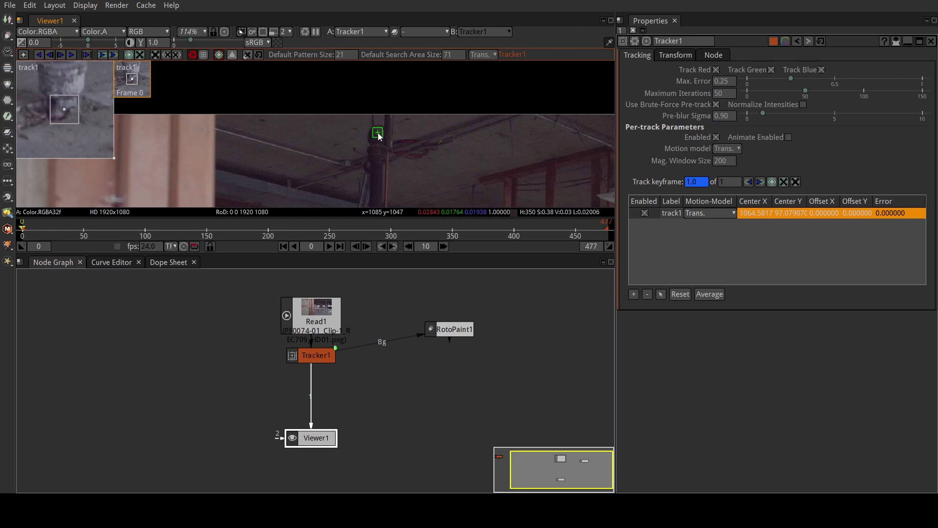
{"action": "left_click", "coordinate": [378, 132]}
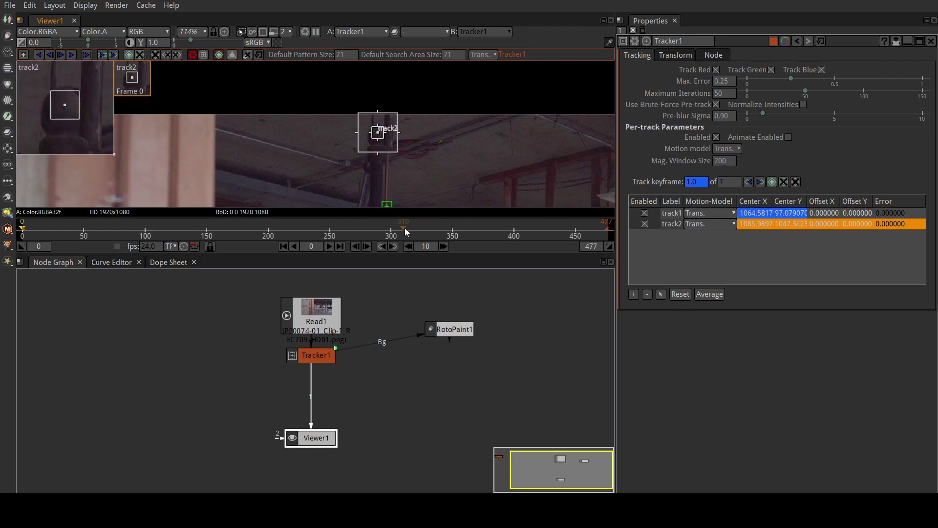
Set the project's last frame to 75 and lock the frame range.
{"action": "left_click", "coordinate": [408, 393]}
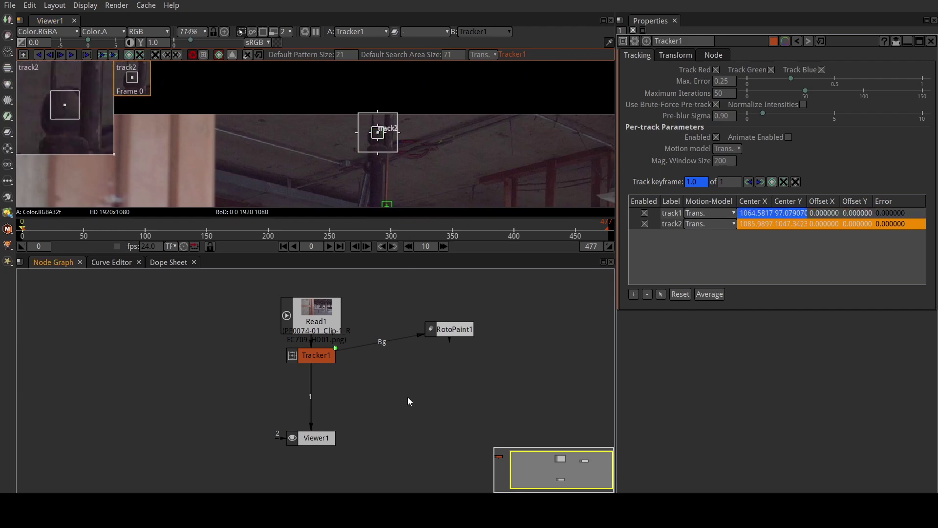
{"action": "key", "text": "s"}
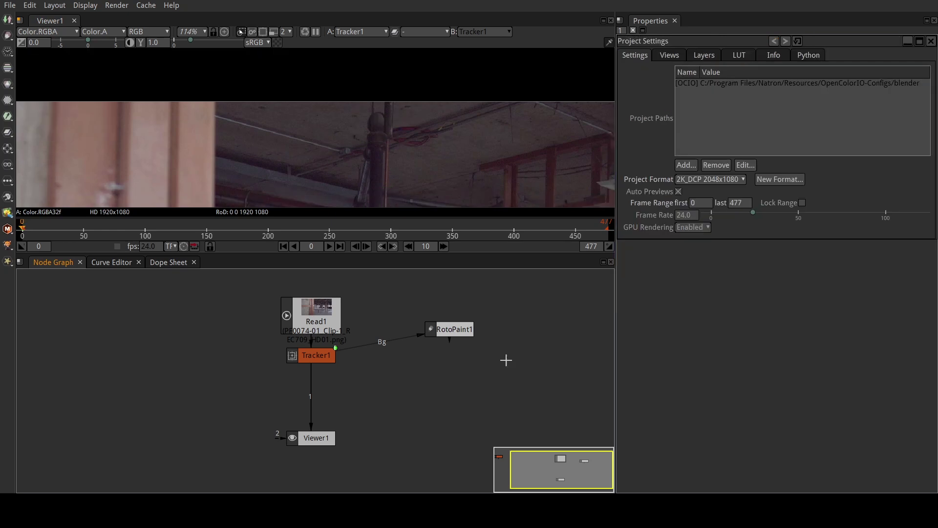
{"action": "left_click", "coordinate": [745, 204]}
{"action": "type", "text": "75"}
{"action": "key", "text": "Return"}
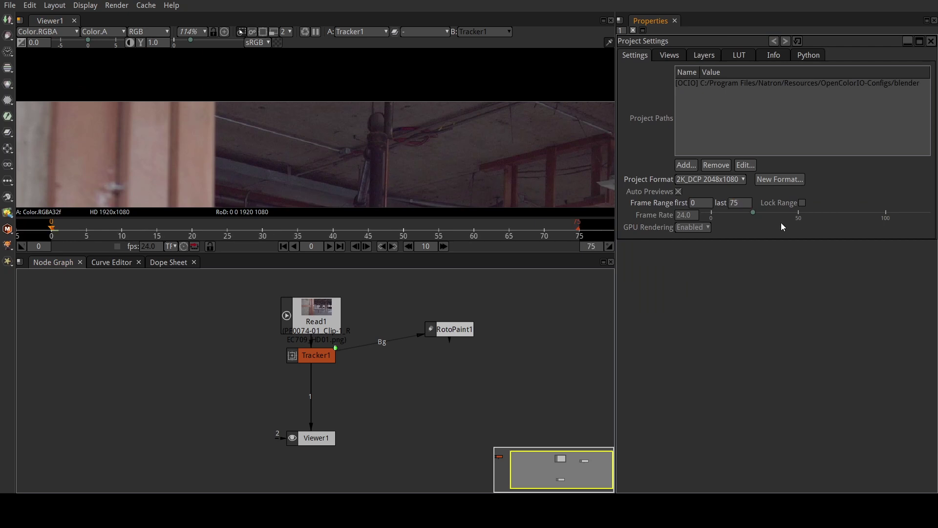
{"action": "left_click", "coordinate": [802, 203]}
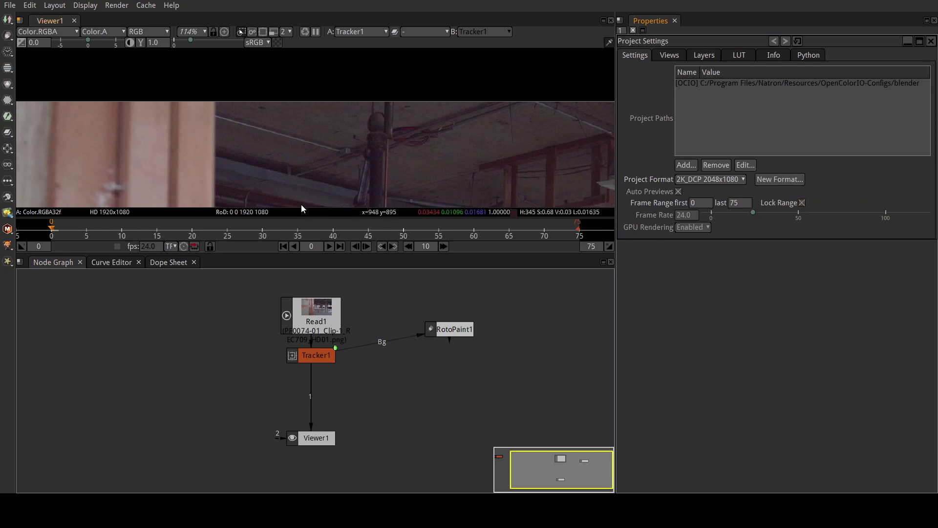
Fit the whole clip in the viewer and scrub forward to frame 75.
{"action": "key", "text": "f"}
{"action": "scroll", "coordinate": [332, 151], "scroll_direction": "down", "scroll_amount": 4}
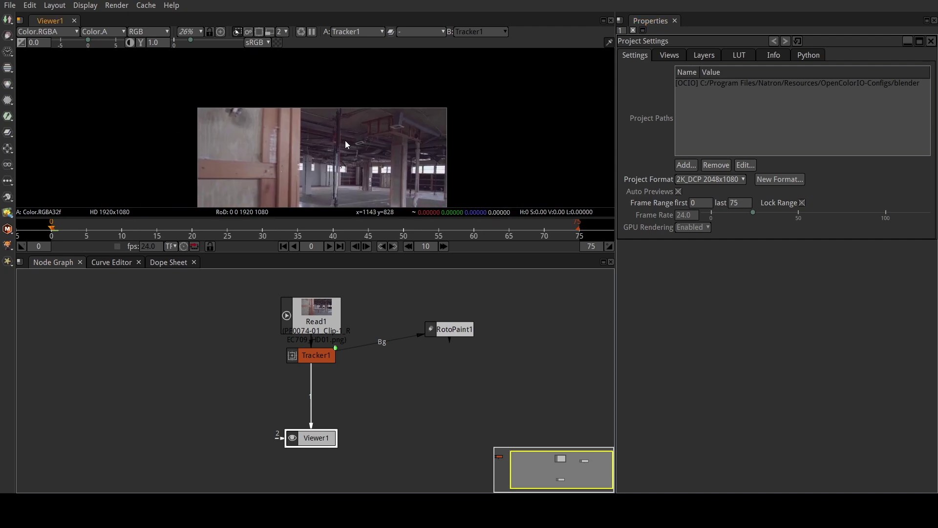
{"action": "scroll", "coordinate": [359, 181], "scroll_direction": "up", "scroll_amount": 2}
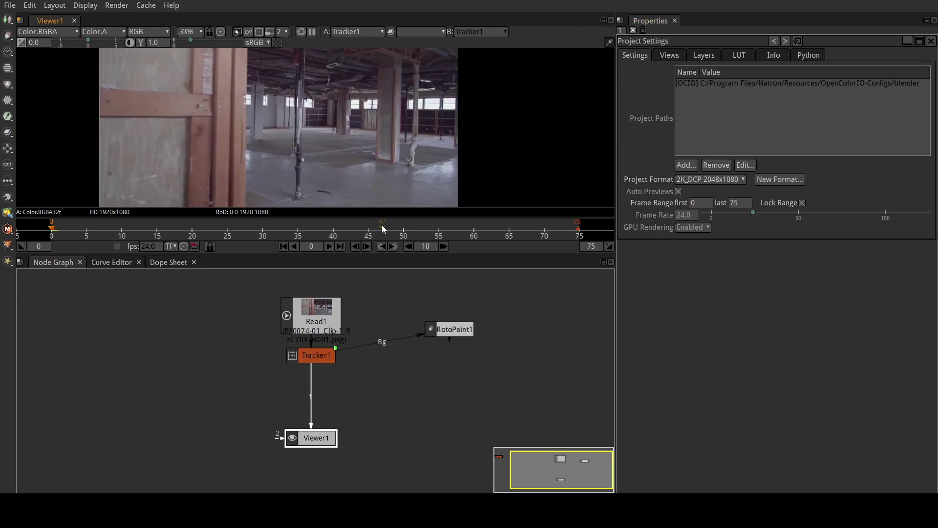
{"action": "left_click_drag", "start_coordinate": [382, 228], "coordinate": [570, 240]}
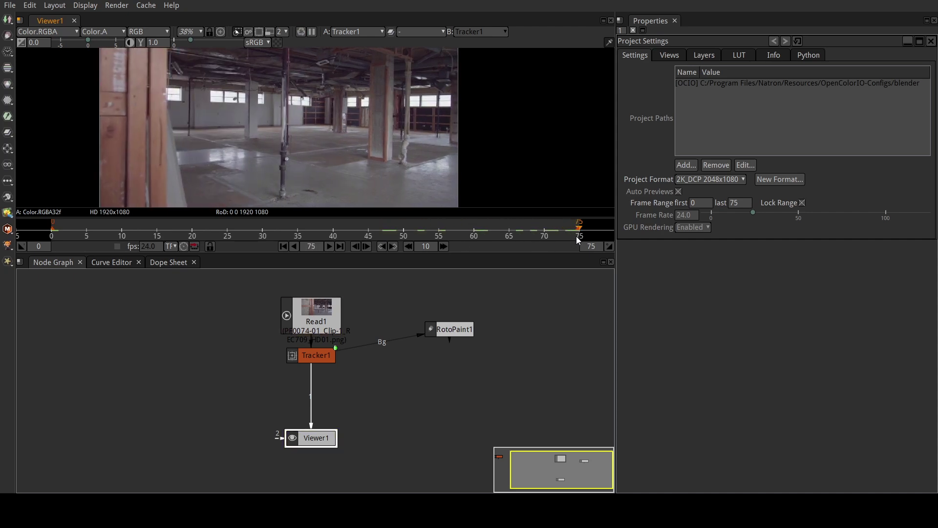
In Tracker1, move track1 onto the base of the pole at frame 75.
{"action": "double_click", "coordinate": [330, 360]}
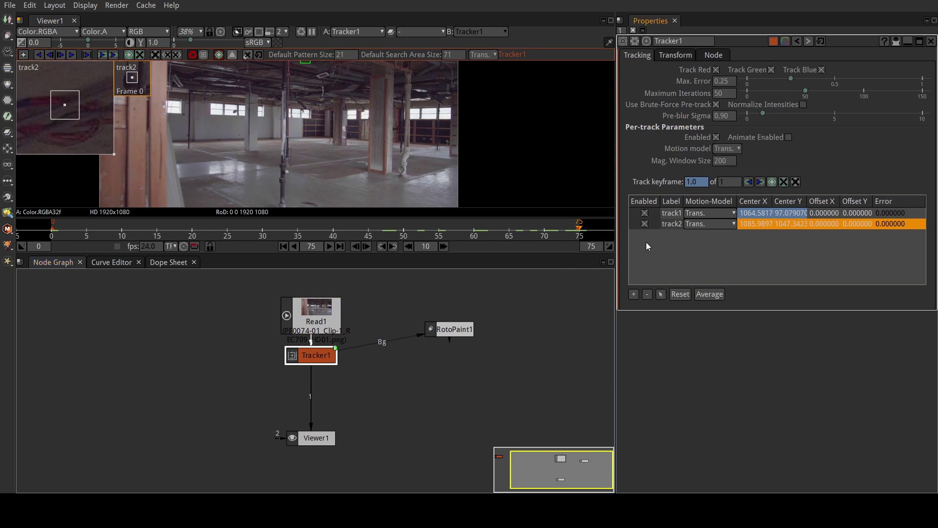
{"action": "left_click", "coordinate": [671, 215]}
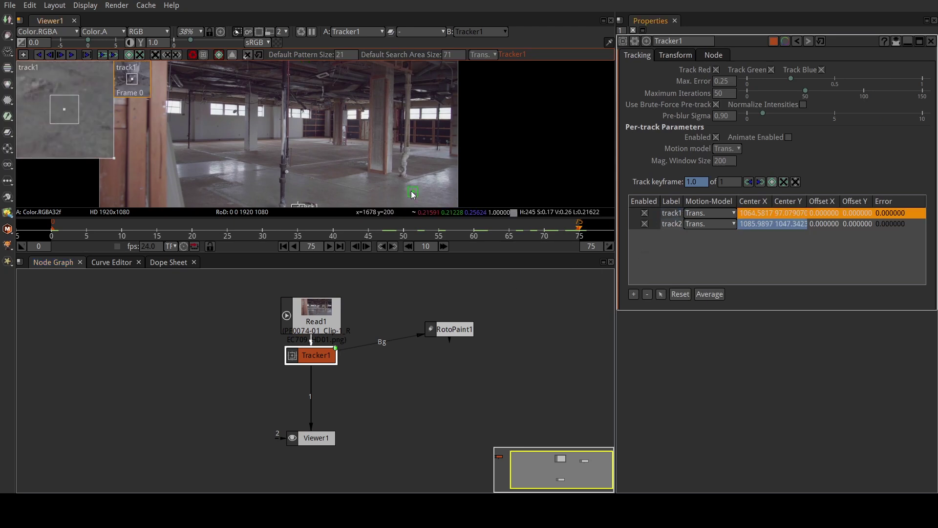
{"action": "scroll", "coordinate": [314, 171], "scroll_direction": "up", "scroll_amount": 1}
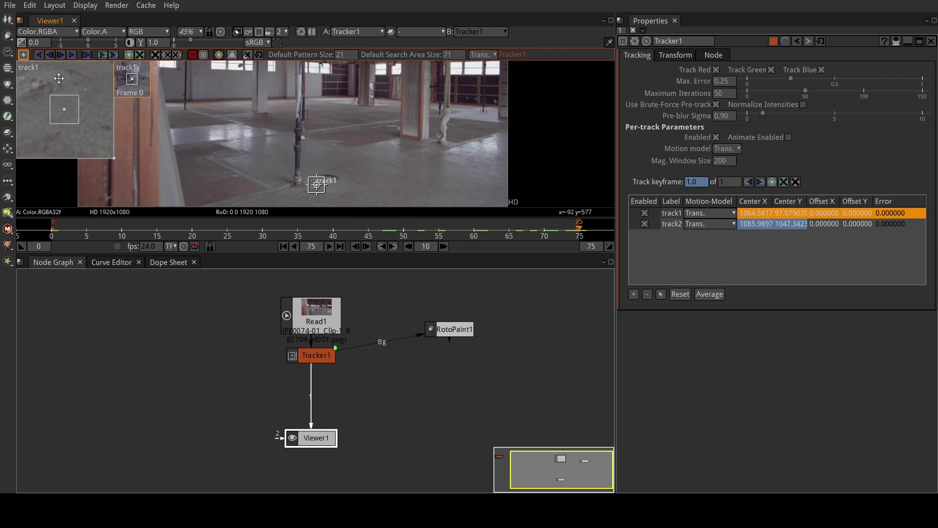
{"action": "scroll", "coordinate": [272, 190], "scroll_direction": "up", "scroll_amount": 2}
{"action": "scroll", "coordinate": [289, 189], "scroll_direction": "up", "scroll_amount": 3}
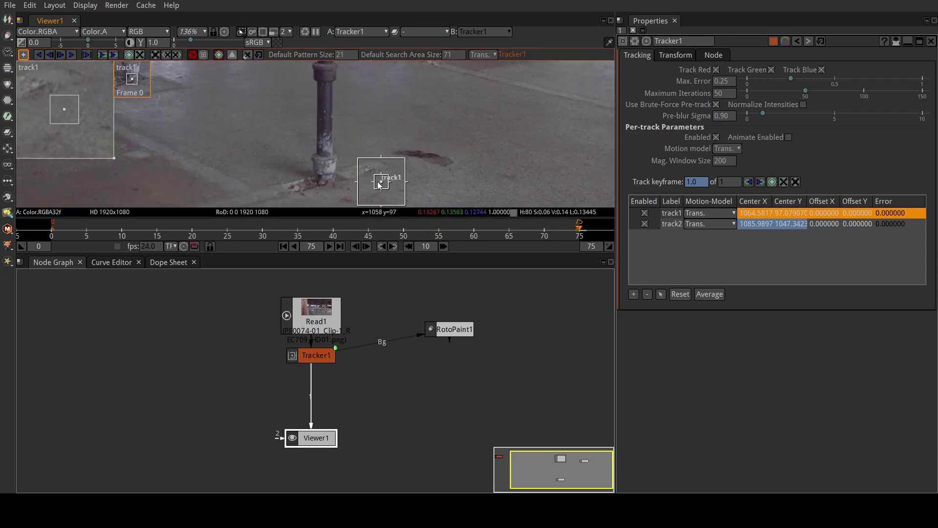
{"action": "mouse_move", "coordinate": [381, 183]}
{"action": "left_mouse_down"}
{"action": "mouse_move", "coordinate": [352, 164]}
{"action": "mouse_move", "coordinate": [324, 168]}
{"action": "left_mouse_up"}
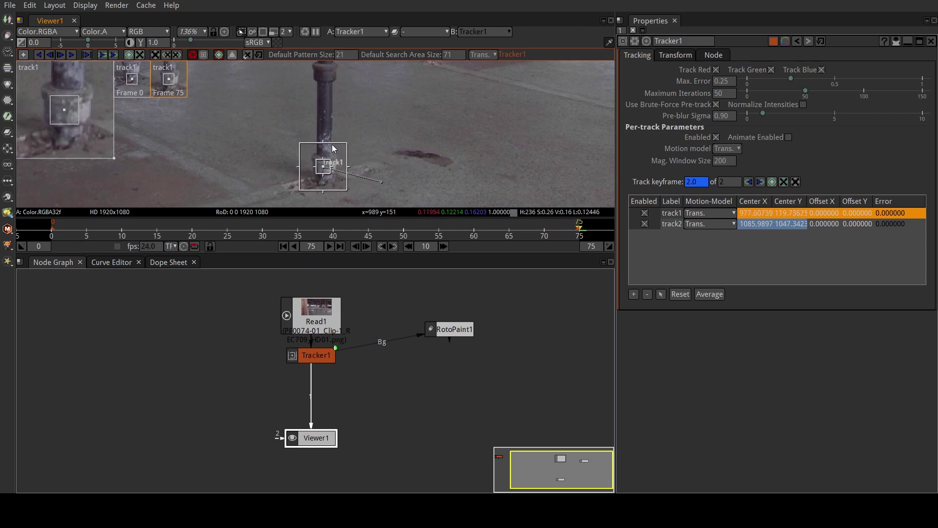
Move track2 onto the top of the pole at frame 75.
{"action": "scroll", "coordinate": [334, 142], "scroll_direction": "down", "scroll_amount": 3}
{"action": "scroll", "coordinate": [363, 106], "scroll_direction": "down", "scroll_amount": 4}
{"action": "left_click_drag", "start_coordinate": [390, 180], "coordinate": [401, 204]}
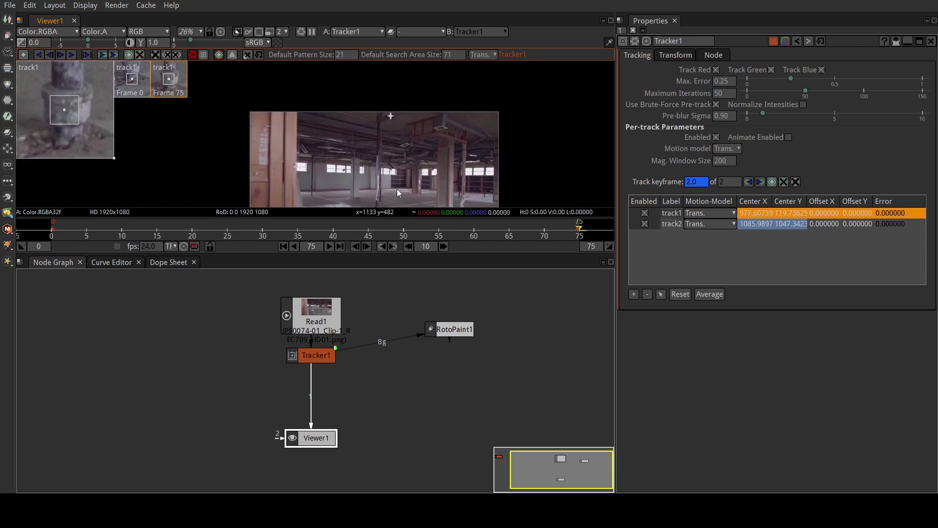
{"action": "scroll", "coordinate": [378, 112], "scroll_direction": "up", "scroll_amount": 3}
{"action": "scroll", "coordinate": [379, 113], "scroll_direction": "up", "scroll_amount": 5}
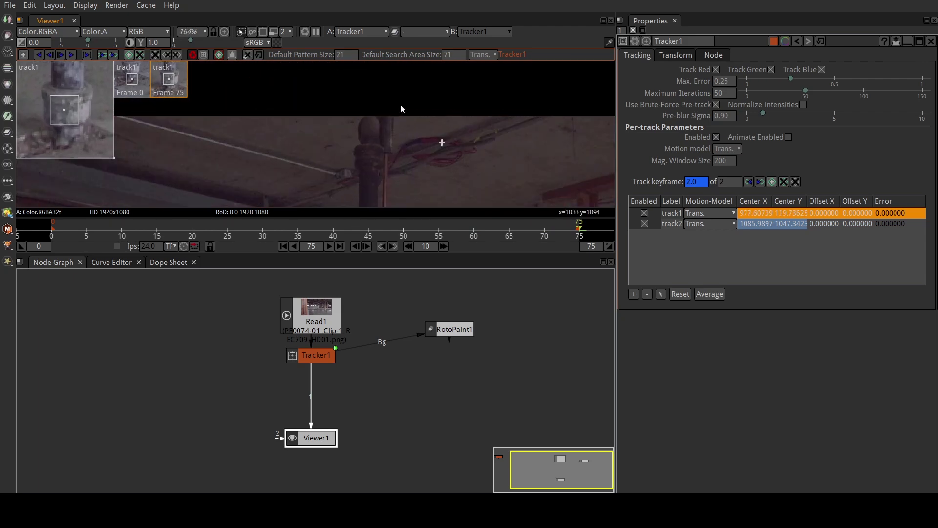
{"action": "left_click", "coordinate": [442, 142]}
{"action": "left_click_drag", "start_coordinate": [442, 142], "coordinate": [369, 129]}
Examine how the two tracks follow the pole between their keyframes, at frames 35 and 25, and return to frame 0.
{"action": "left_click", "coordinate": [299, 235]}
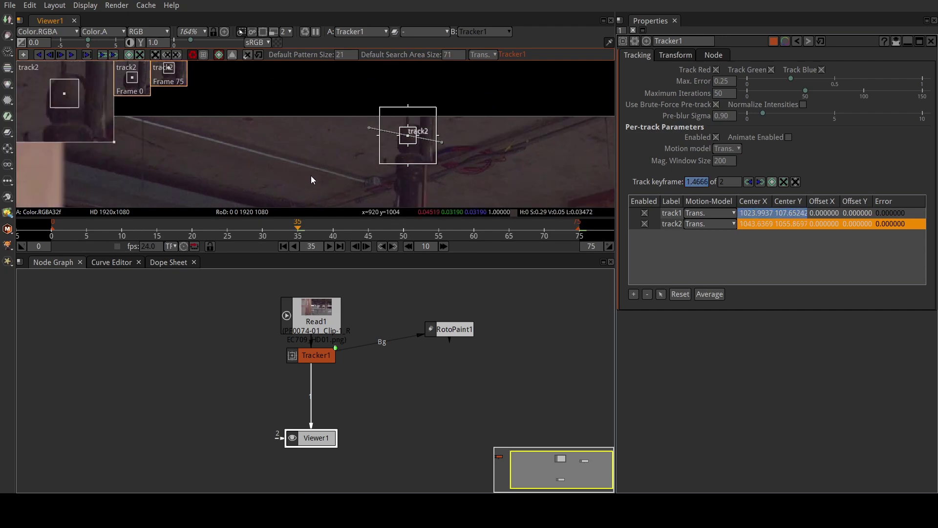
{"action": "scroll", "coordinate": [316, 177], "scroll_direction": "down", "scroll_amount": 3}
{"action": "scroll", "coordinate": [330, 159], "scroll_direction": "down", "scroll_amount": 4}
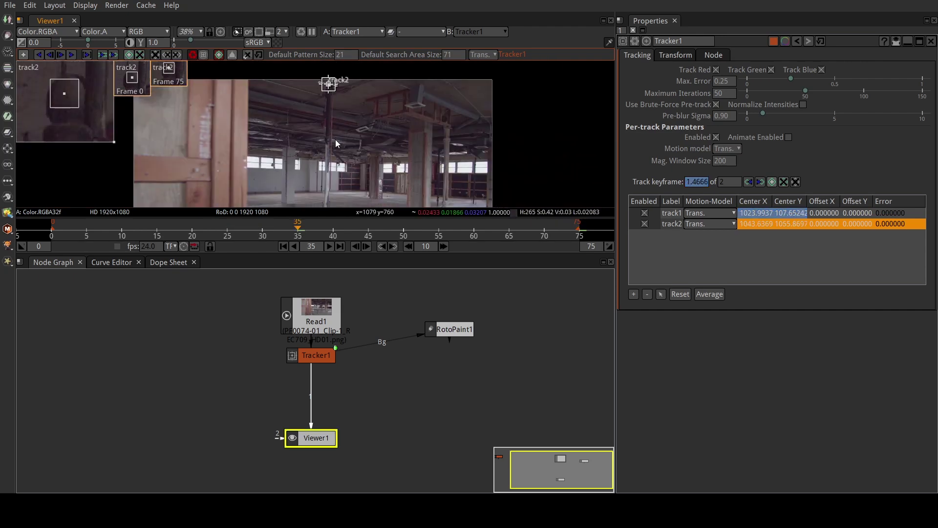
{"action": "scroll", "coordinate": [322, 71], "scroll_direction": "up", "scroll_amount": 1}
{"action": "scroll", "coordinate": [300, 167], "scroll_direction": "up", "scroll_amount": 2}
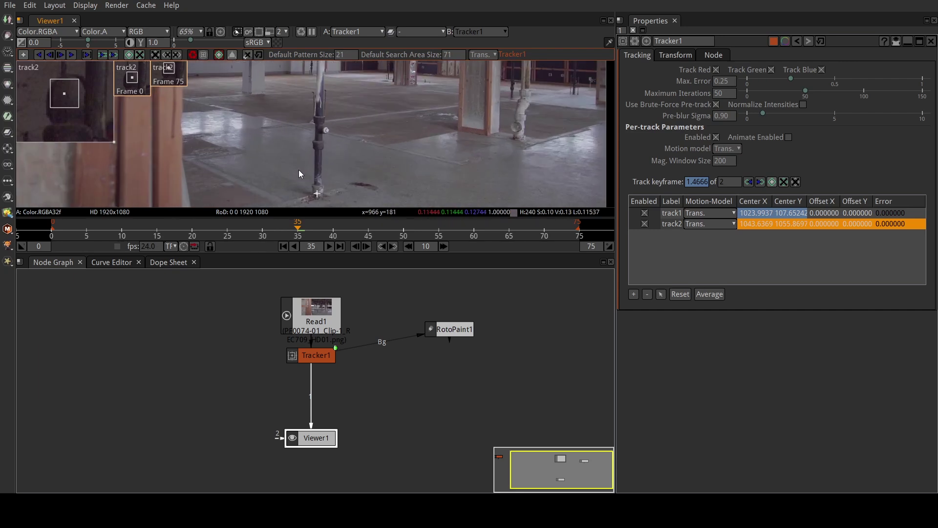
{"action": "left_click", "coordinate": [227, 228]}
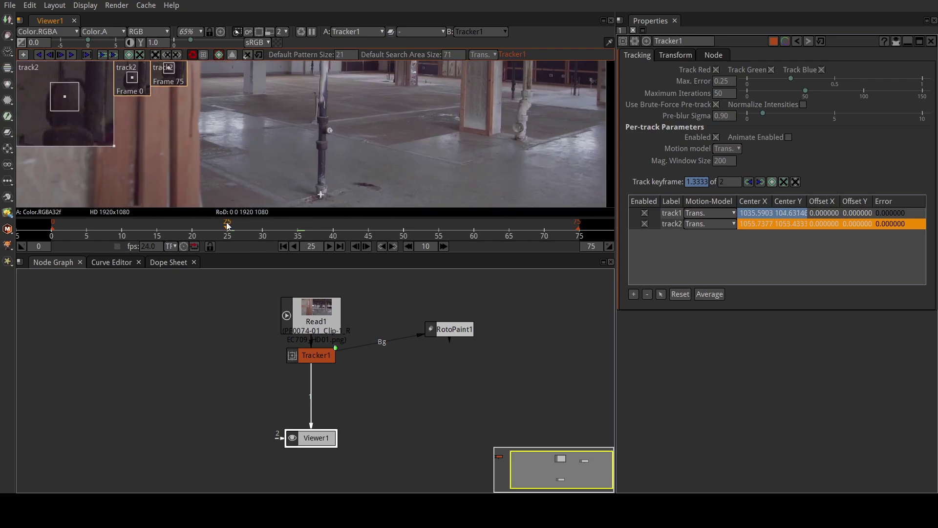
{"action": "left_click_drag", "start_coordinate": [227, 227], "coordinate": [215, 225]}
{"action": "left_click_drag", "start_coordinate": [205, 223], "coordinate": [48, 200]}
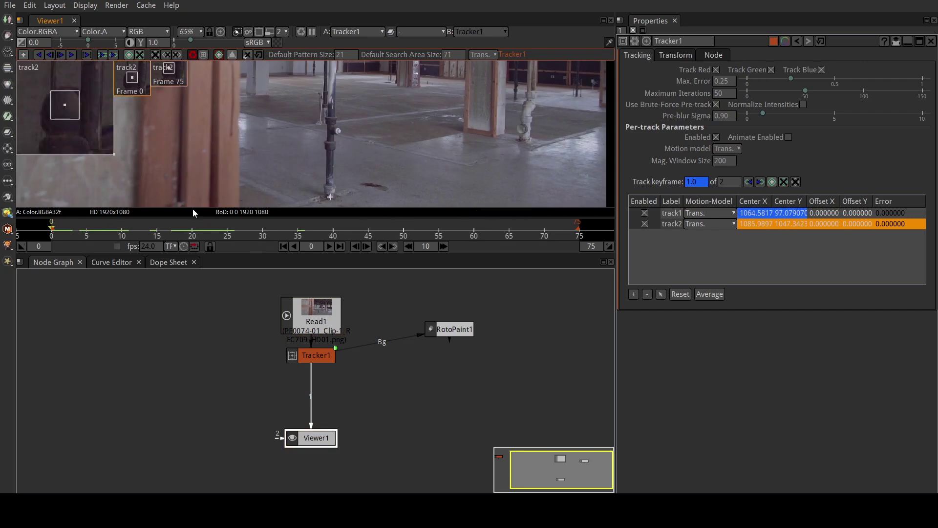
Refine track1's position on the base of the pole at frame 0.
{"action": "scroll", "coordinate": [331, 198], "scroll_direction": "up", "scroll_amount": 6}
{"action": "scroll", "coordinate": [336, 196], "scroll_direction": "up", "scroll_amount": 1}
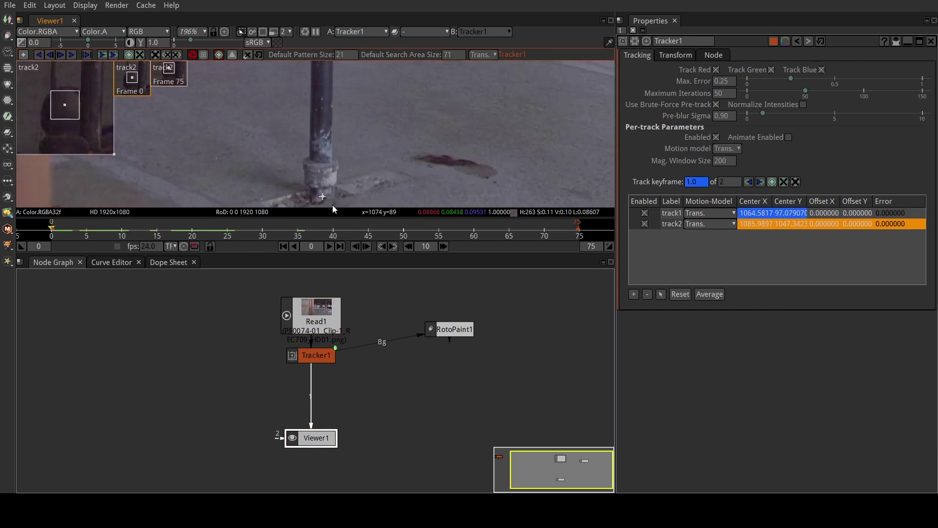
{"action": "left_click_drag", "start_coordinate": [323, 196], "coordinate": [314, 195]}
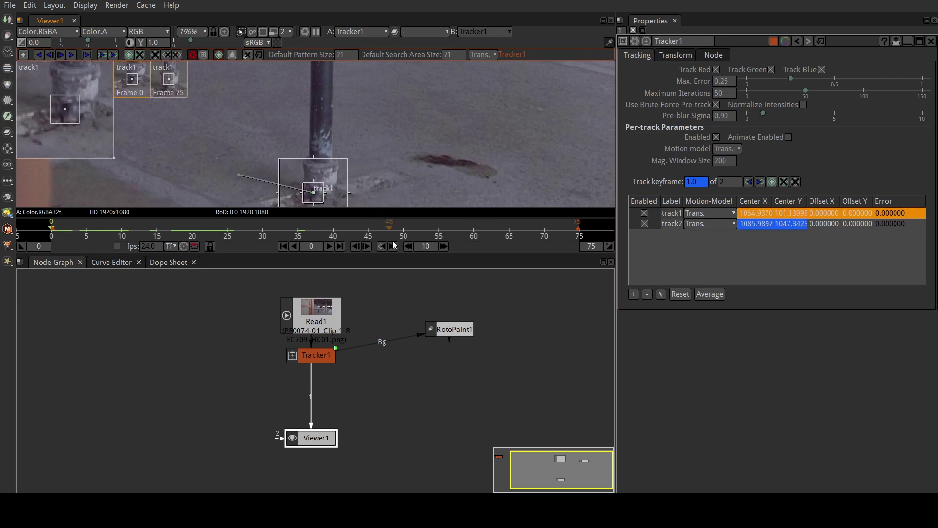
Refine track1's position at frame 75 so it sits on the same spot at the pole's base.
{"action": "left_click_drag", "start_coordinate": [417, 230], "coordinate": [583, 230]}
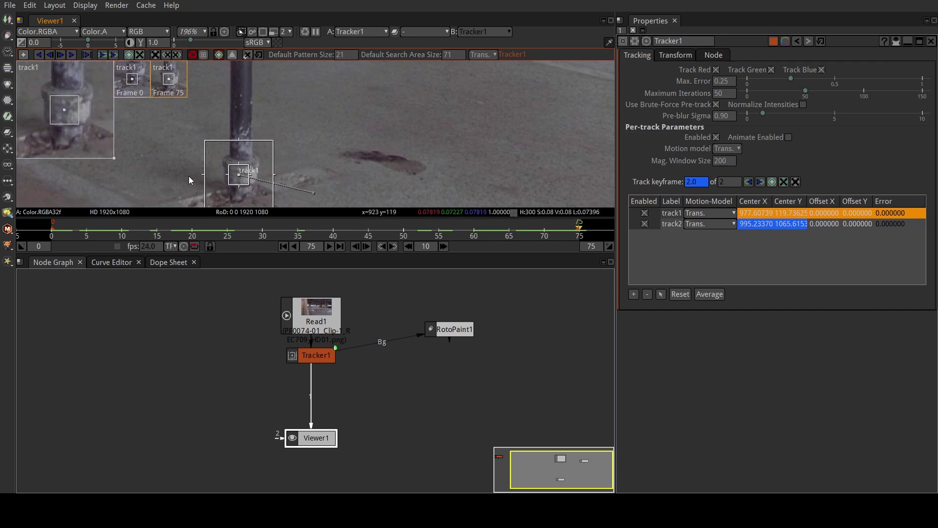
{"action": "scroll", "coordinate": [241, 182], "scroll_direction": "up", "scroll_amount": 3}
{"action": "left_click_drag", "start_coordinate": [246, 174], "coordinate": [241, 195]}
Scrub back to frame 18 to examine the tracks at the pole's base and top, and return to frame 0.
{"action": "left_click", "coordinate": [237, 234]}
{"action": "left_click_drag", "start_coordinate": [237, 233], "coordinate": [177, 176]}
{"action": "scroll", "coordinate": [278, 132], "scroll_direction": "down", "scroll_amount": 6}
{"action": "mouse_move", "coordinate": [309, 130]}
{"action": "left_mouse_down"}
{"action": "mouse_move", "coordinate": [351, 178]}
{"action": "mouse_move", "coordinate": [363, 265]}
{"action": "left_mouse_up"}
{"action": "scroll", "coordinate": [319, 93], "scroll_direction": "up", "scroll_amount": 4}
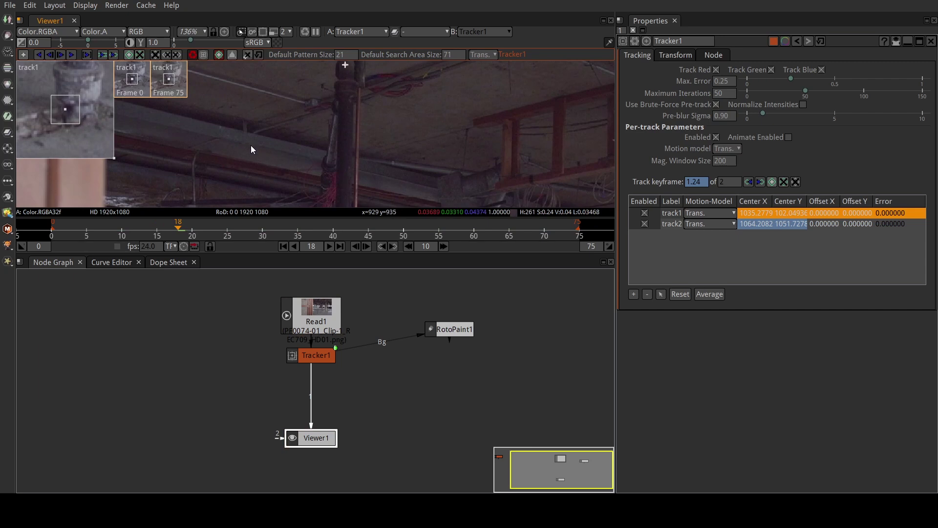
{"action": "left_click", "coordinate": [64, 228]}
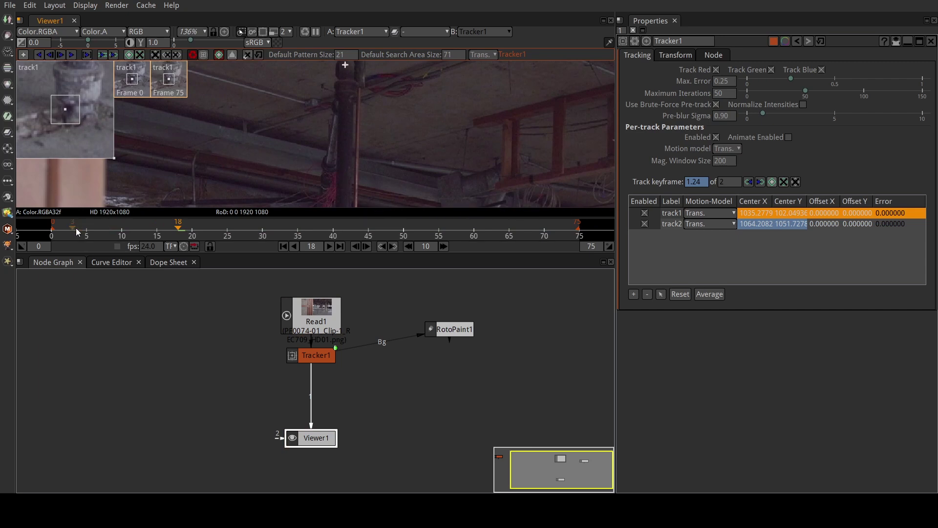
{"action": "left_click", "coordinate": [51, 228]}
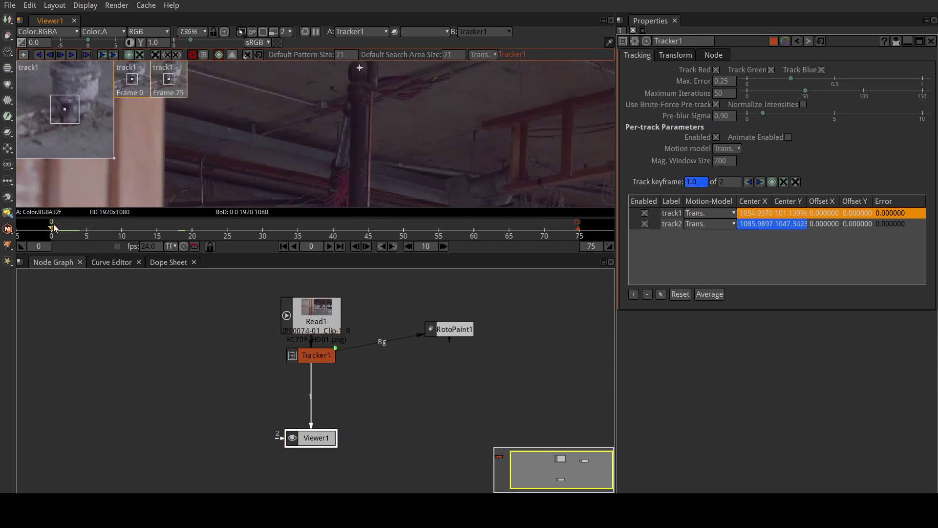
Set Tracker1's motion type to Match-Move and transform type to Transform, and export the result as an unlinked Transform node.
{"action": "left_click", "coordinate": [329, 357]}
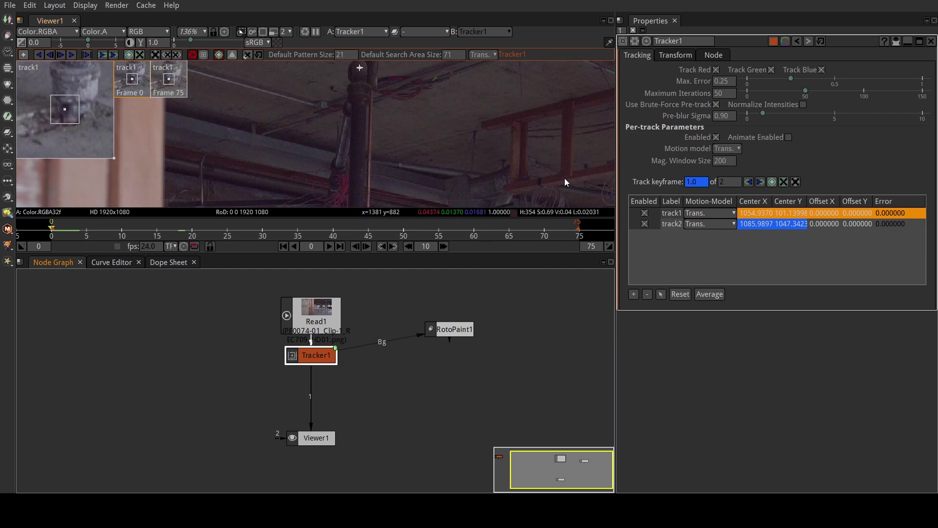
{"action": "left_click", "coordinate": [677, 54]}
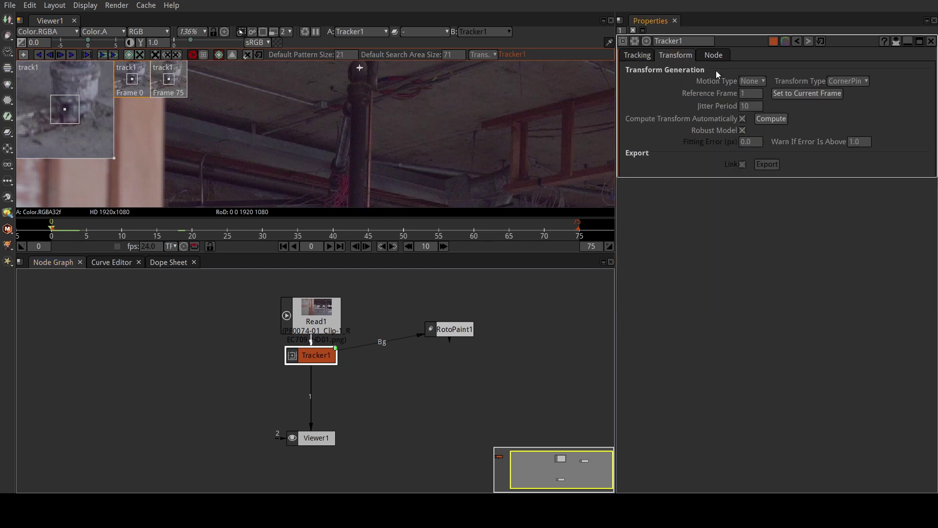
{"action": "left_click", "coordinate": [752, 80]}
{"action": "left_click", "coordinate": [752, 116]}
{"action": "left_click", "coordinate": [858, 84]}
{"action": "left_click", "coordinate": [860, 90]}
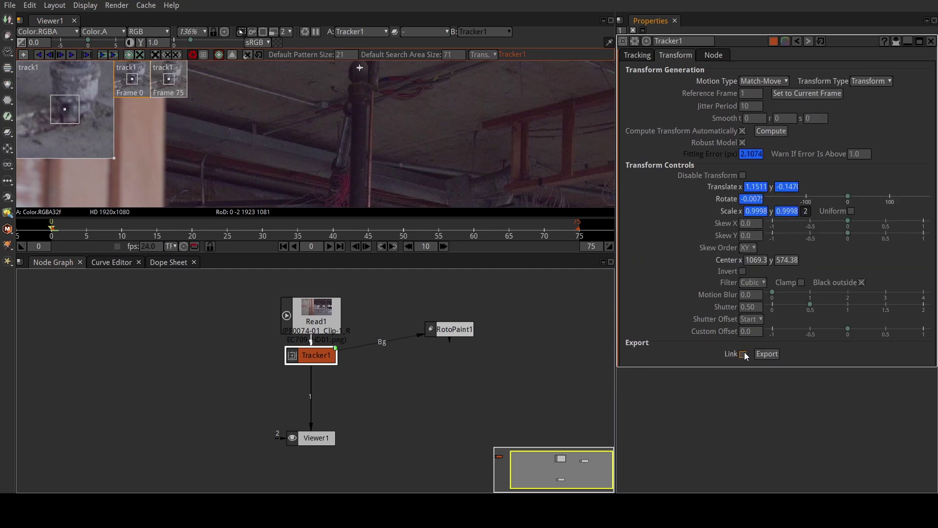
{"action": "left_click", "coordinate": [766, 353]}
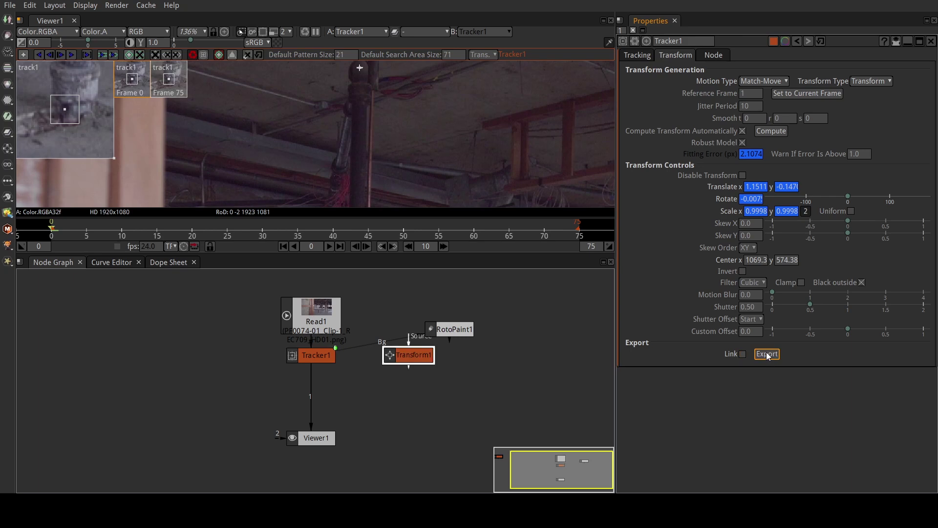
Set Tracker1's reference frame to 0 and delete the Tracker1 node.
{"action": "left_click", "coordinate": [315, 355]}
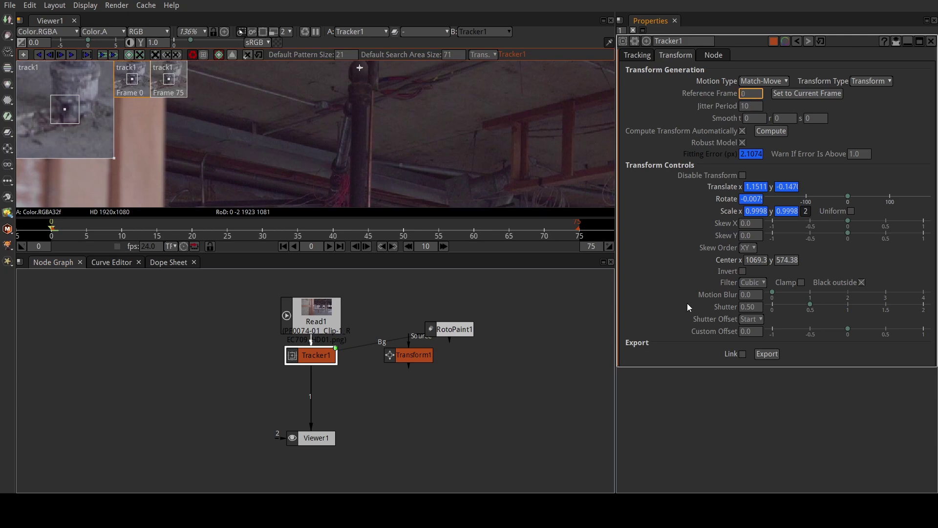
{"action": "key", "text": "Return"}
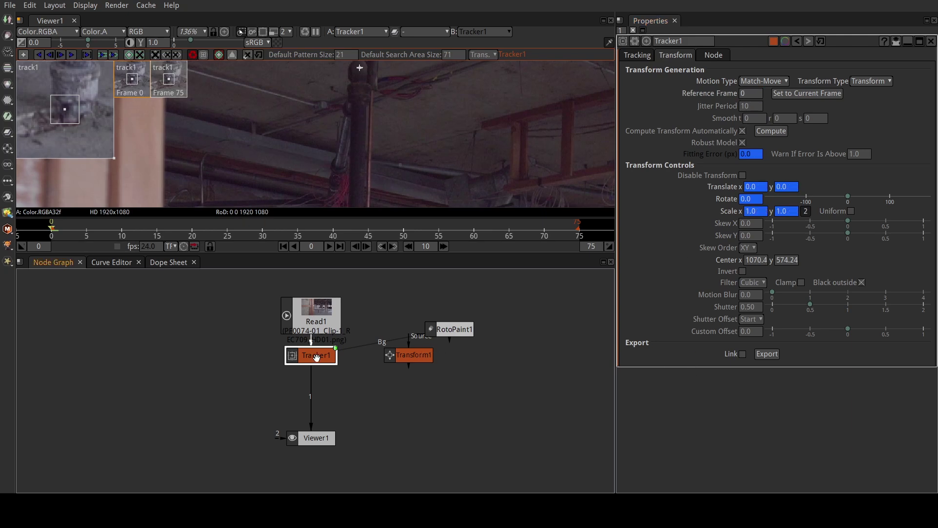
{"action": "key", "text": "Delete"}
Label the Transform1 node "pipe 1".
{"action": "left_click", "coordinate": [398, 353]}
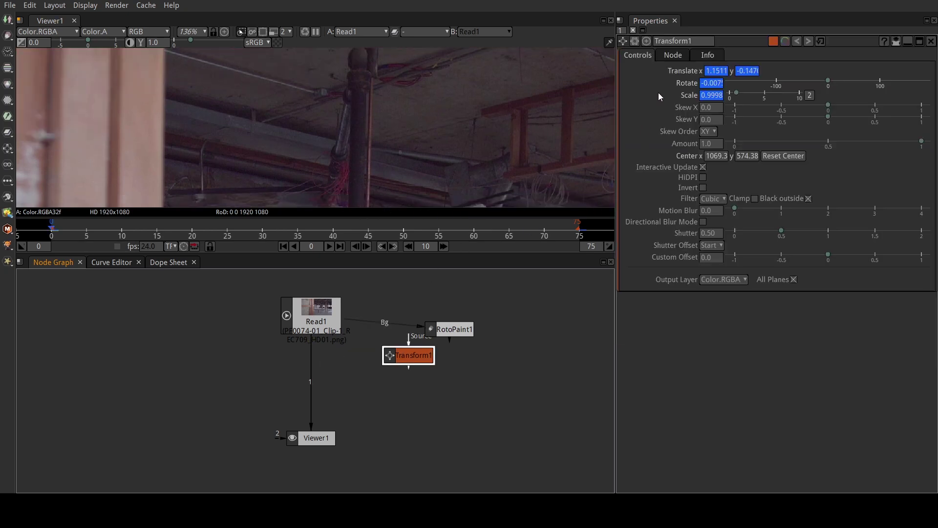
{"action": "left_click", "coordinate": [673, 54]}
{"action": "left_click", "coordinate": [734, 83]}
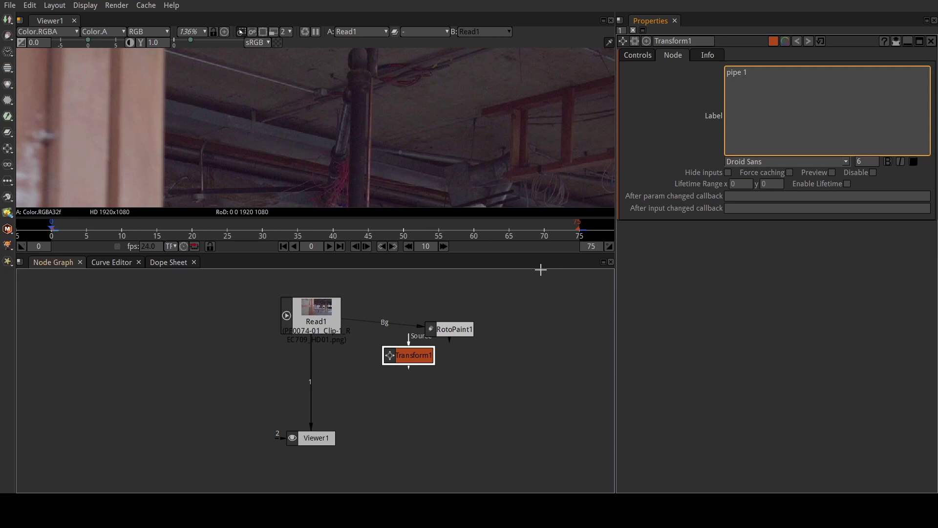
{"action": "left_click", "coordinate": [534, 346]}
Show RotoPaint1 in the Viewer and insert Transform1 between RotoPaint1 and the Viewer.
{"action": "left_click_drag", "start_coordinate": [412, 361], "coordinate": [578, 376]}
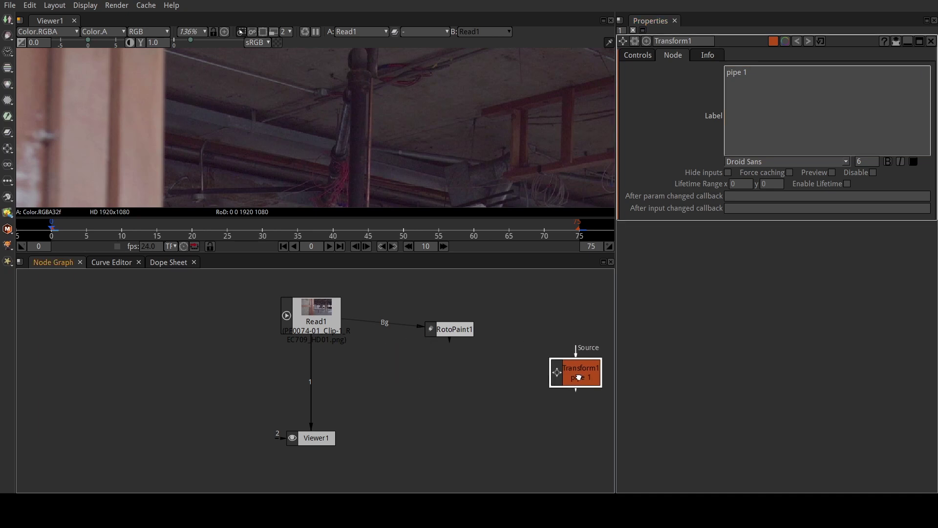
{"action": "left_click", "coordinate": [458, 337]}
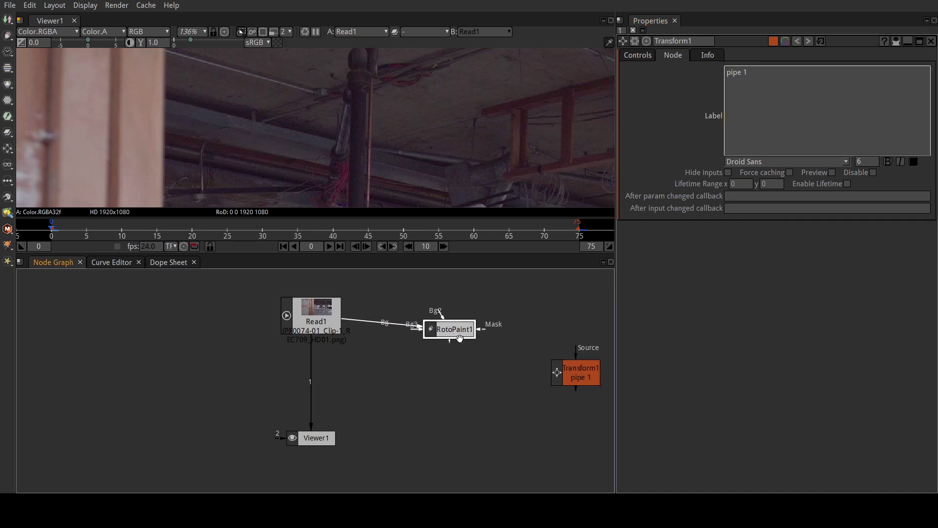
{"action": "key", "text": "1"}
{"action": "left_click_drag", "start_coordinate": [569, 377], "coordinate": [439, 384]}
Set the blending mode of the Pencil1 stroke in RotoPaint1 to mask.
{"action": "left_click", "coordinate": [445, 329]}
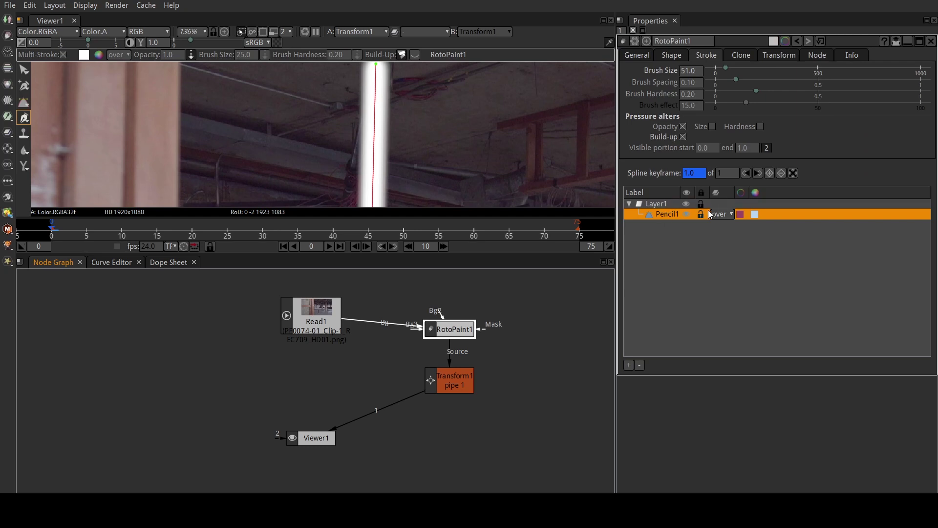
{"action": "left_click", "coordinate": [716, 215]}
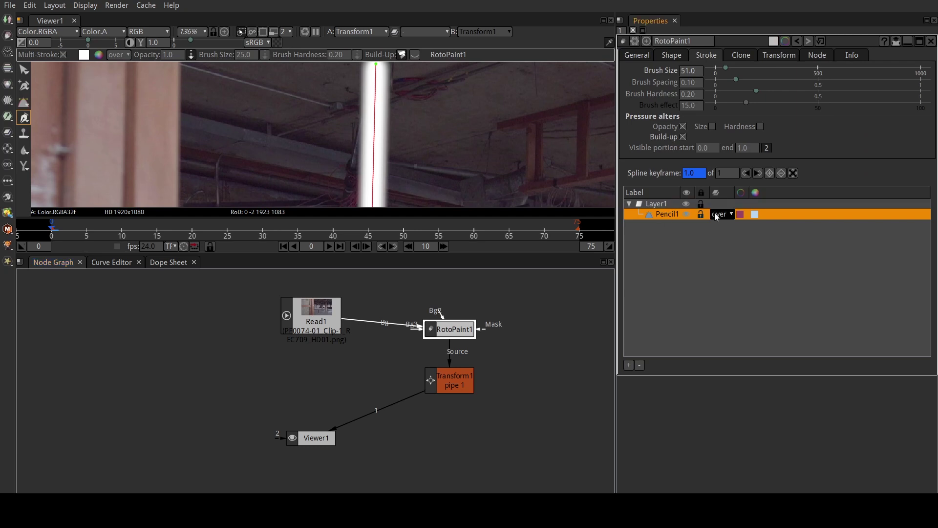
{"action": "left_click", "coordinate": [730, 330]}
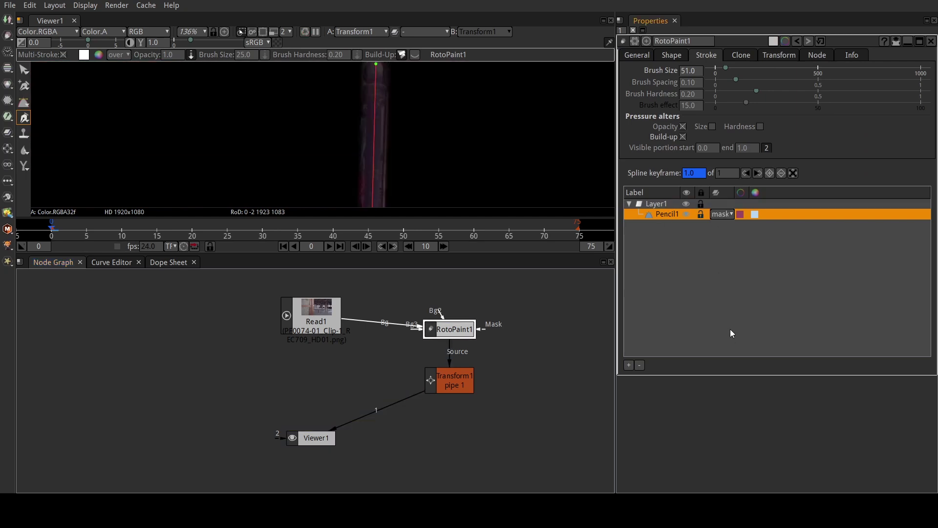
{"action": "scroll", "coordinate": [476, 134], "scroll_direction": "down", "scroll_amount": 4}
{"action": "scroll", "coordinate": [474, 130], "scroll_direction": "down", "scroll_amount": 4}
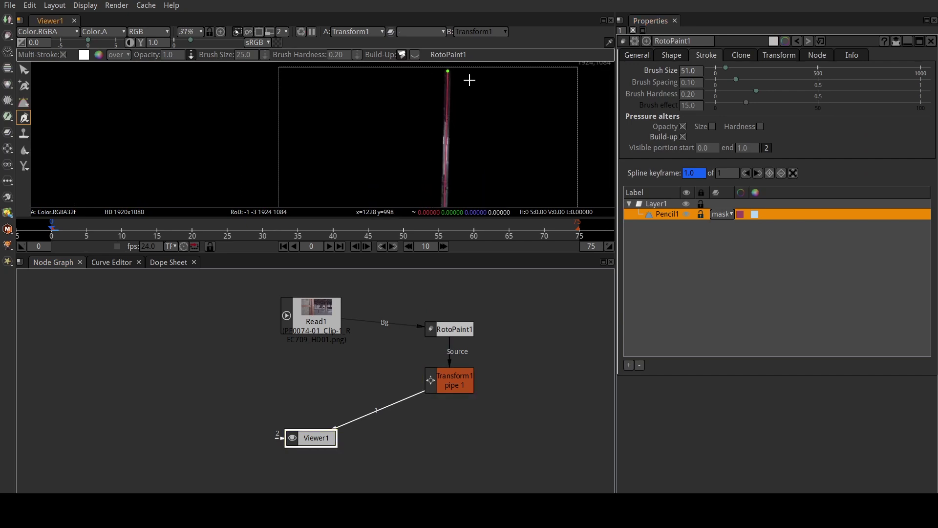
Show Read1 in the Viewer and insert a Merge node between Read1 and the Viewer.
{"action": "left_click", "coordinate": [317, 325]}
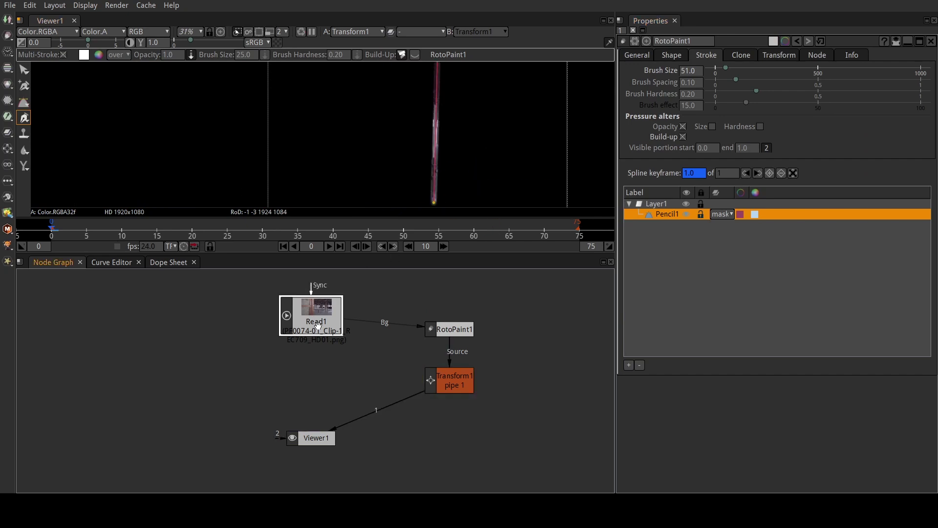
{"action": "key", "text": "1"}
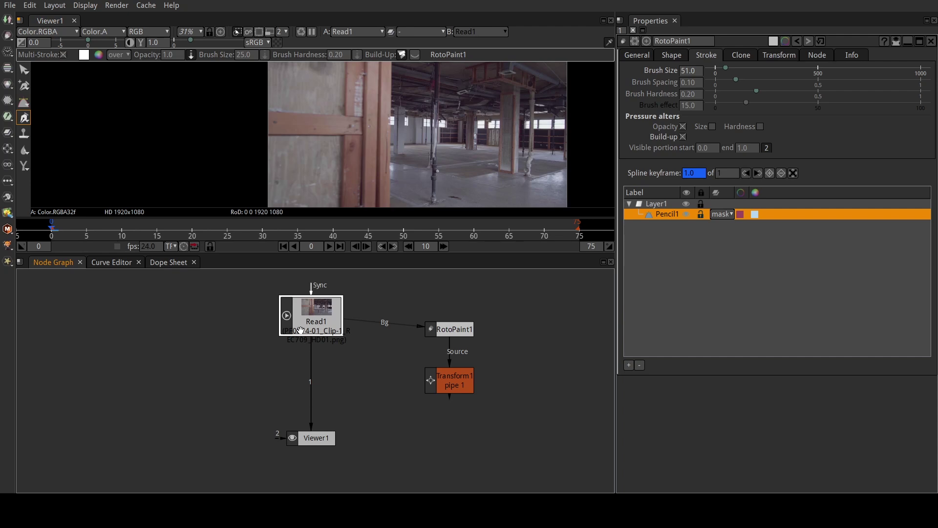
{"action": "key", "text": "m"}
{"action": "left_click_drag", "start_coordinate": [307, 357], "coordinate": [330, 317]}
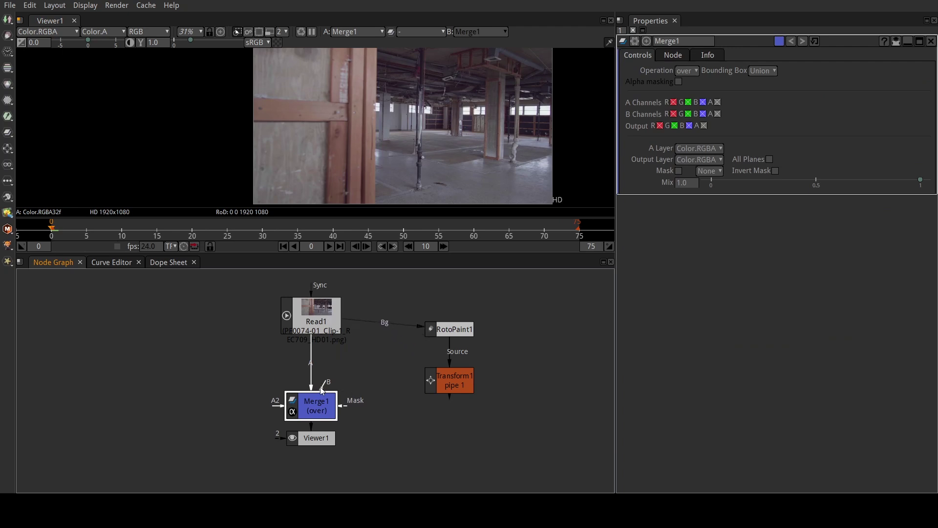
Connect Merge1's B input to Read1 and its A input to Transform1, and move Viewer1 farther below Merge1.
{"action": "left_click_drag", "start_coordinate": [313, 387], "coordinate": [307, 320]}
{"action": "left_click_drag", "start_coordinate": [298, 386], "coordinate": [447, 377]}
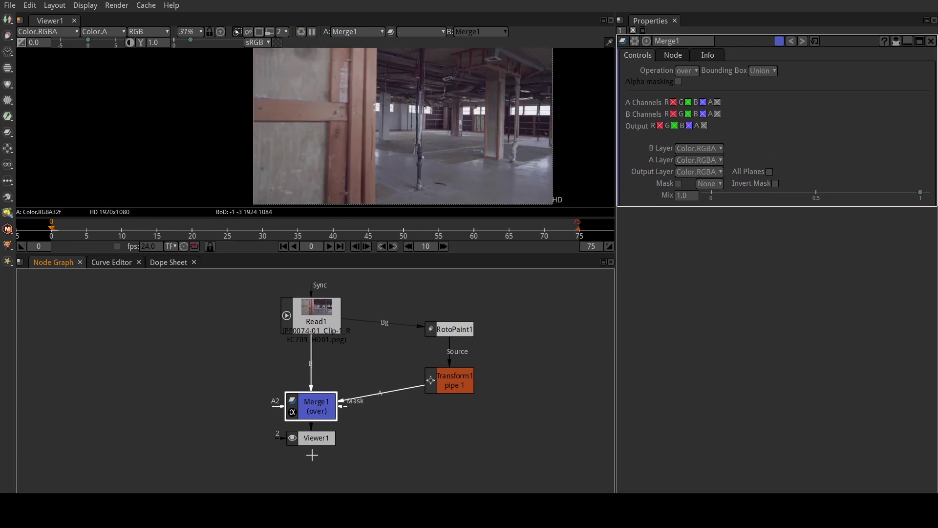
{"action": "left_click_drag", "start_coordinate": [317, 442], "coordinate": [320, 488]}
Insert a Merge node between Transform1 and Merge1, placed below Transform1.
{"action": "left_click", "coordinate": [459, 384]}
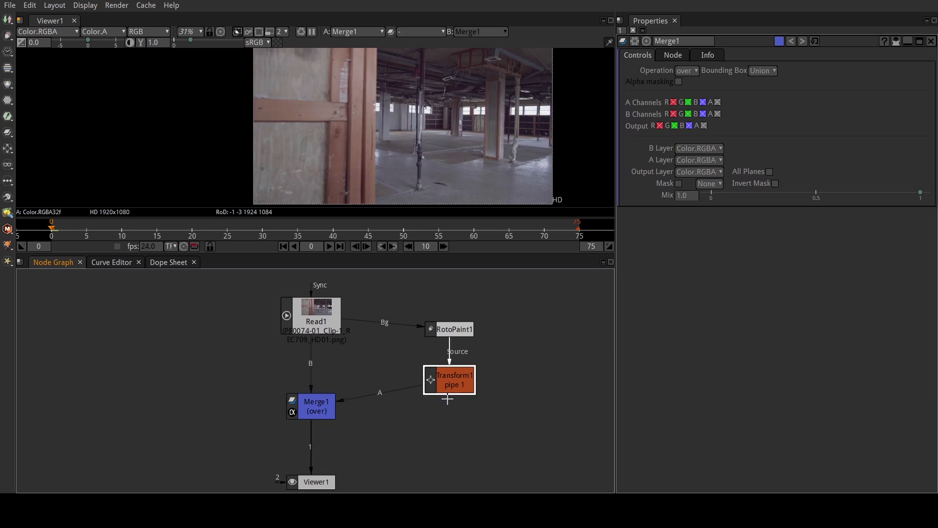
{"action": "key", "text": "m"}
{"action": "left_click_drag", "start_coordinate": [452, 421], "coordinate": [452, 429]}
{"action": "left_click", "coordinate": [540, 409]}
{"action": "left_click_drag", "start_coordinate": [541, 410], "coordinate": [417, 371]}
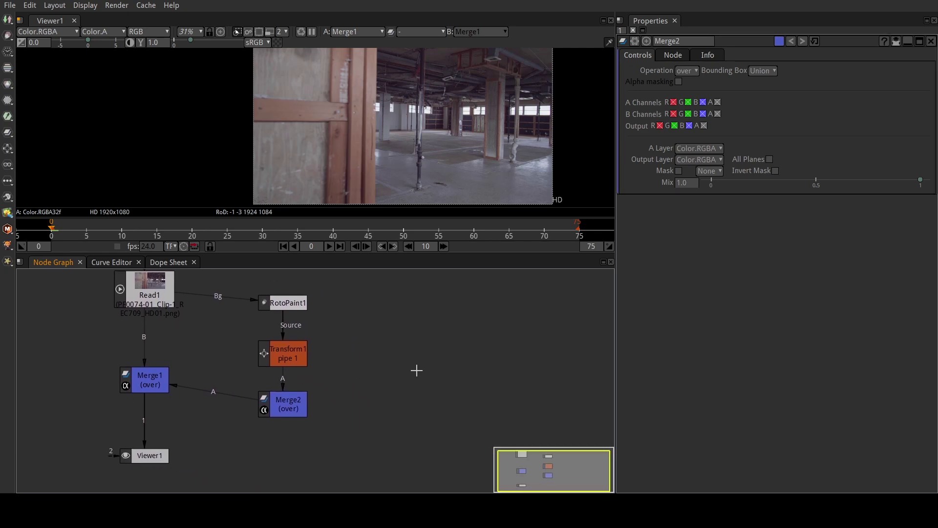
Add a separate Merge node beside Merge2 and connect Merge2's B input to it.
{"action": "key", "text": "m"}
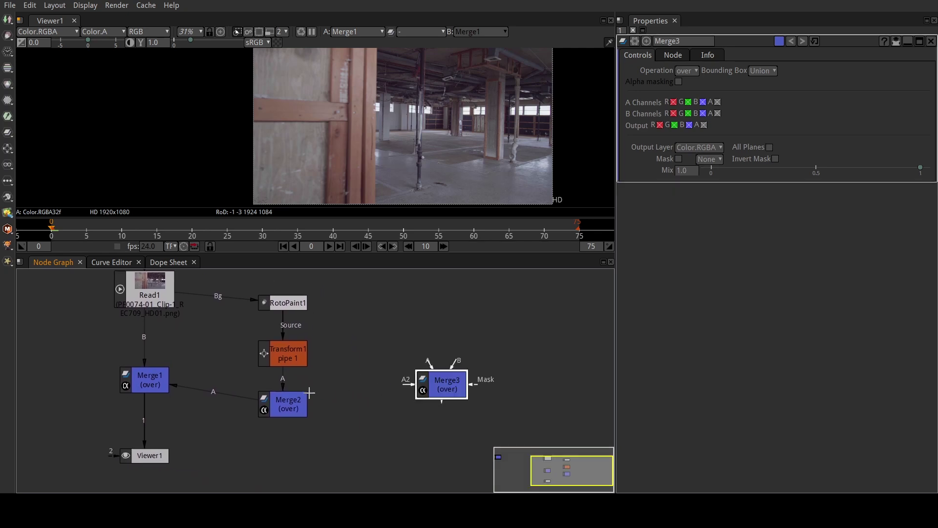
{"action": "left_click", "coordinate": [296, 400]}
{"action": "left_click_drag", "start_coordinate": [299, 381], "coordinate": [433, 385]}
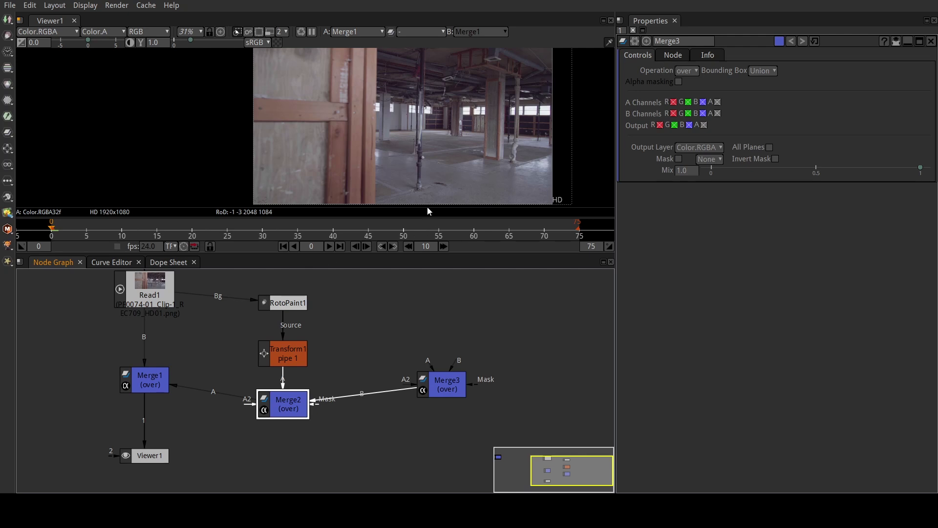
Paste a Read node for the Atmospheric_Fog_001_4K.mov clip above Merge3 and connect Merge3's A input to it.
{"action": "key", "text": "ctrl+v"}
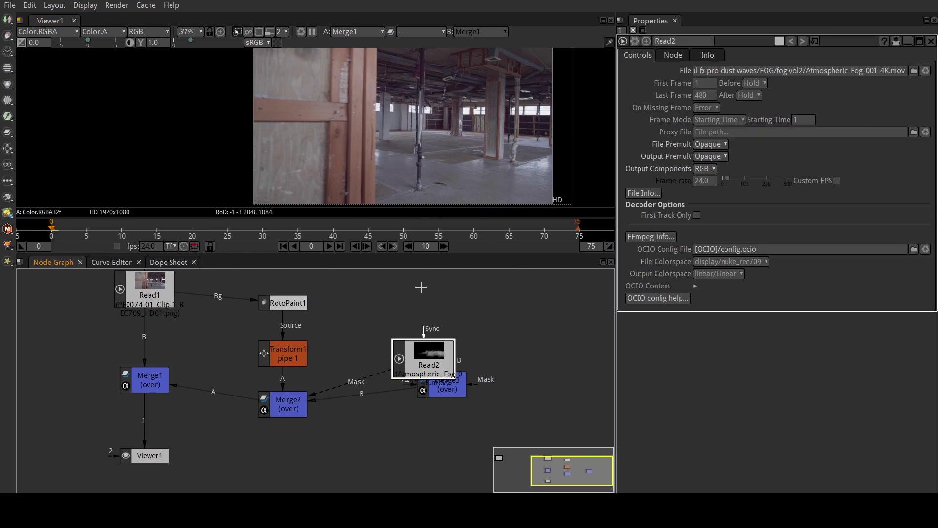
{"action": "left_click_drag", "start_coordinate": [356, 381], "coordinate": [342, 391]}
{"action": "left_click_drag", "start_coordinate": [410, 373], "coordinate": [417, 326]}
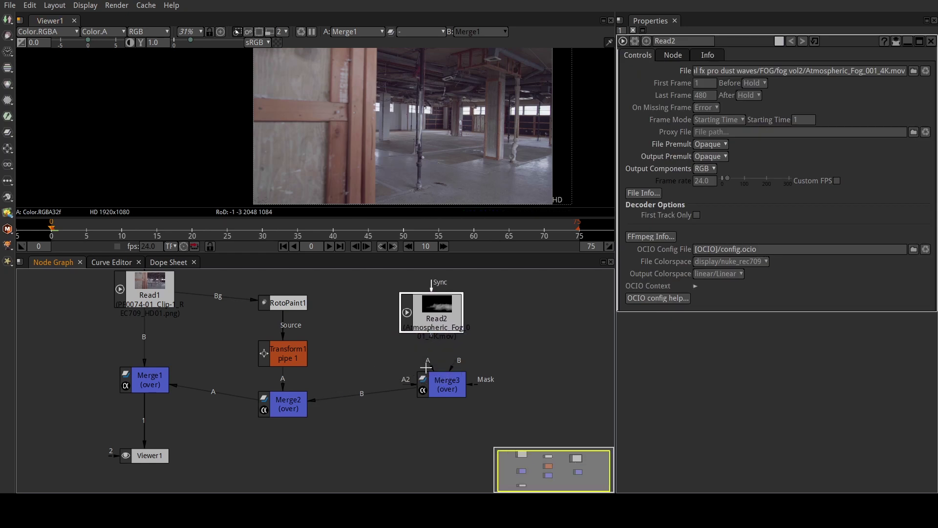
{"action": "left_click_drag", "start_coordinate": [428, 363], "coordinate": [446, 297]}
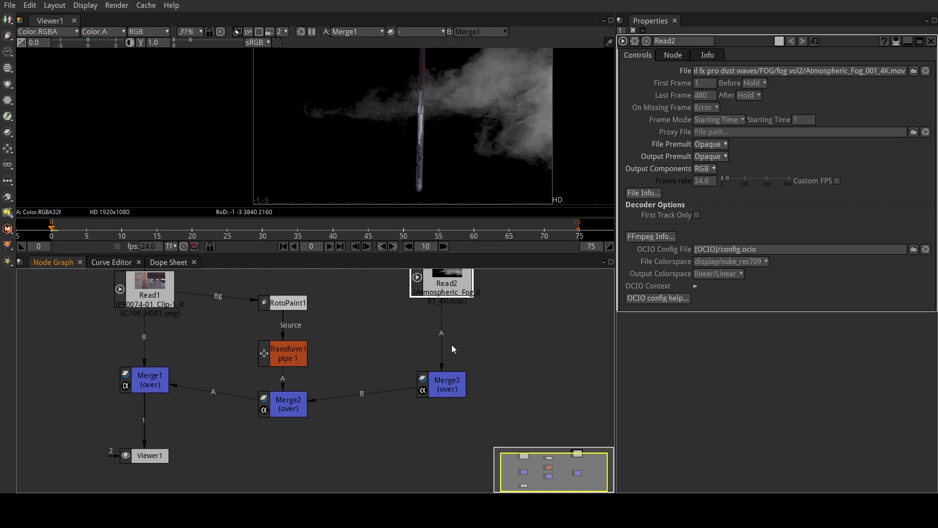
Insert a Reformat to the project format and an sb_LumaKey between Read2 and Merge3, and inspect the fog around the pole.
{"action": "key", "text": "ctrl+r"}
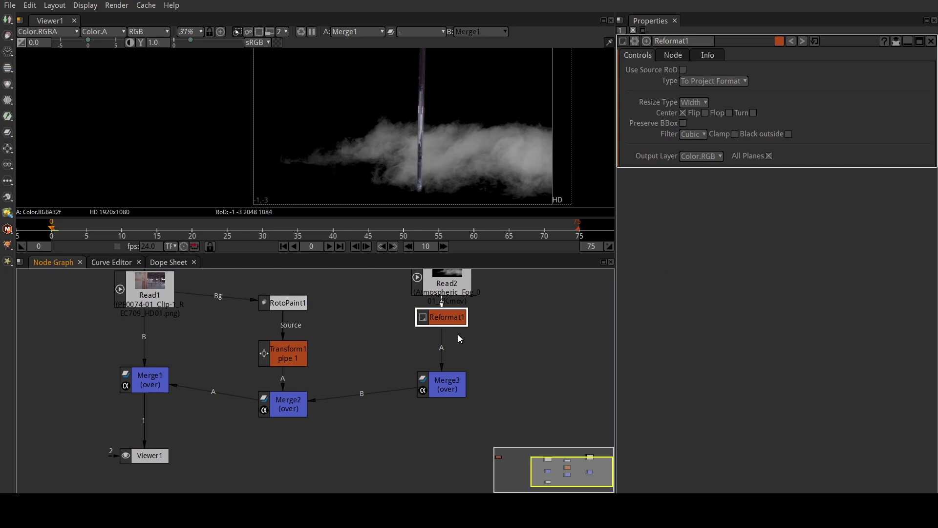
{"action": "key", "text": "k"}
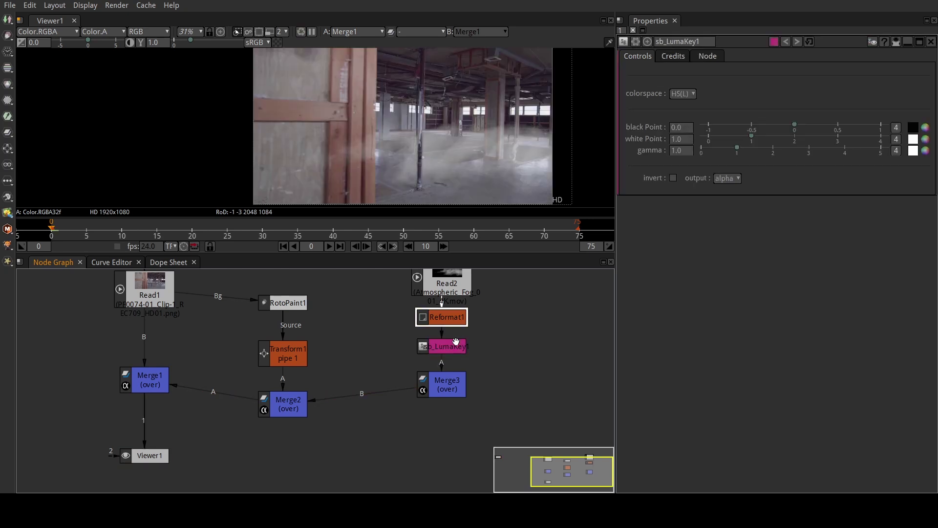
{"action": "scroll", "coordinate": [415, 144], "scroll_direction": "up", "scroll_amount": 7}
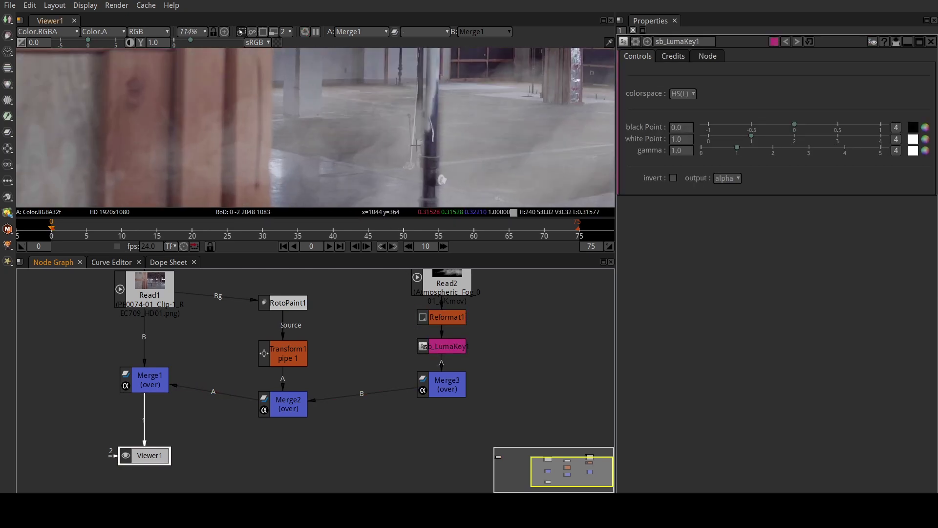
{"action": "left_click_drag", "start_coordinate": [415, 144], "coordinate": [315, 166]}
{"action": "key", "text": "f"}
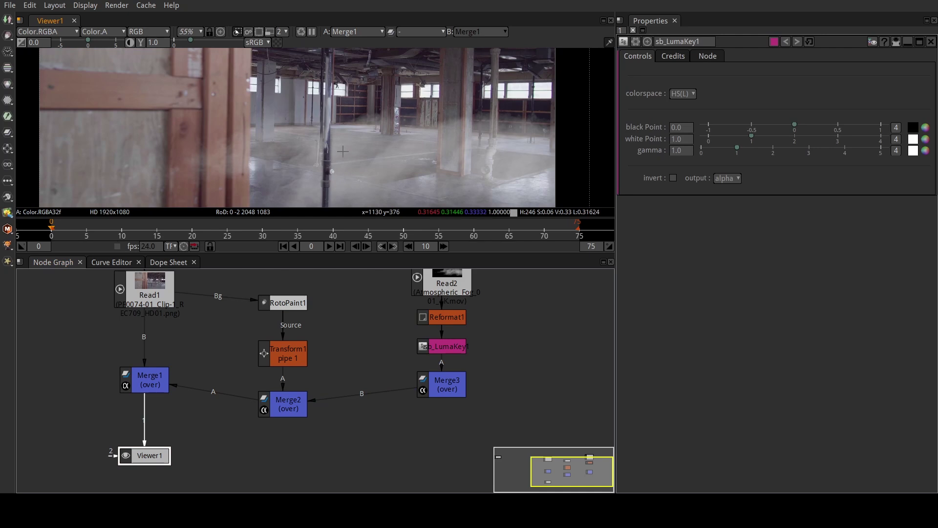
{"action": "left_click_drag", "start_coordinate": [330, 159], "coordinate": [364, 129]}
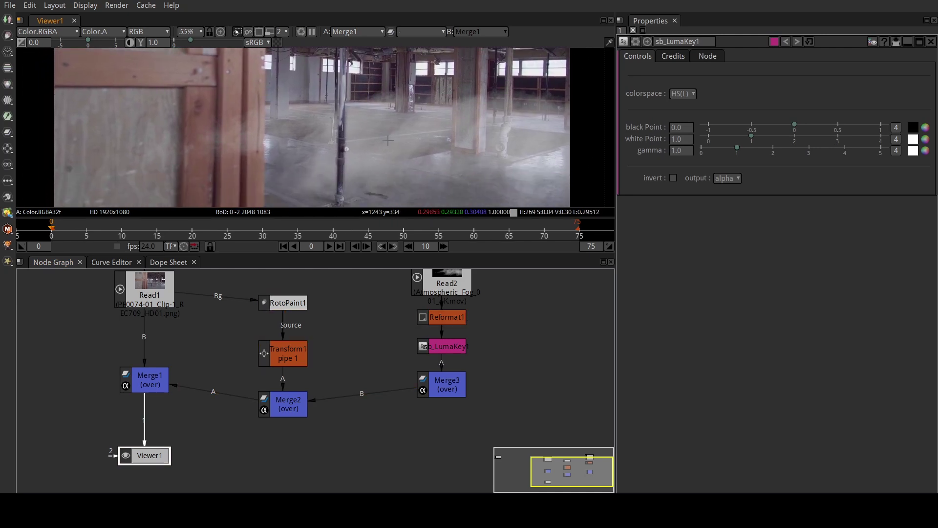
{"action": "scroll", "coordinate": [387, 139], "scroll_direction": "up", "scroll_amount": 3}
{"action": "scroll", "coordinate": [387, 140], "scroll_direction": "down", "scroll_amount": 2}
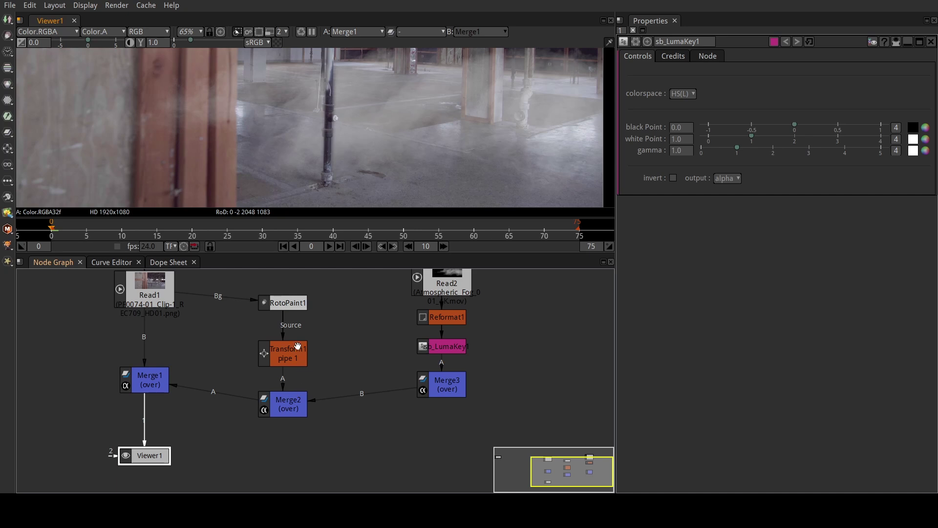
Insert a FrameHold at frame 0 between RotoPaint1 and Transform1, and check the composite by scrubbing to frame 75 and back to 0.
{"action": "left_click_drag", "start_coordinate": [284, 303], "coordinate": [284, 290]}
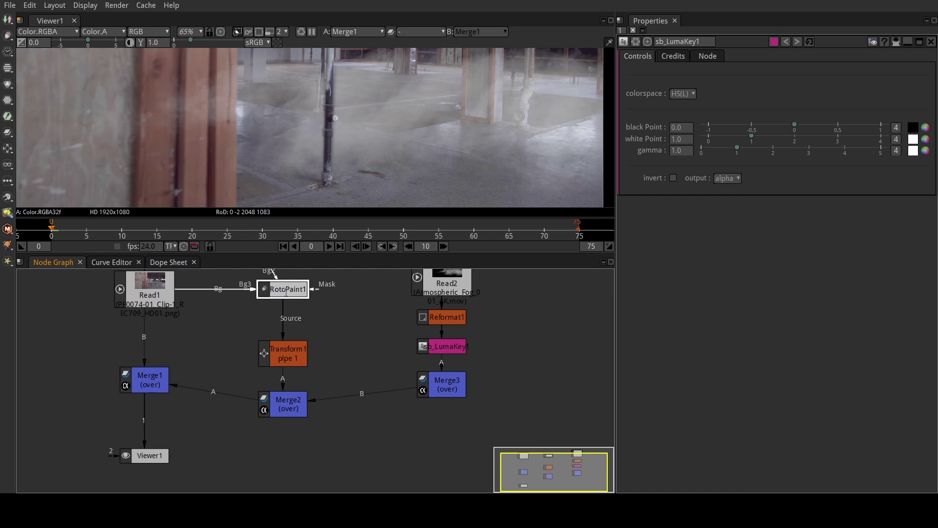
{"action": "key", "text": "Return"}
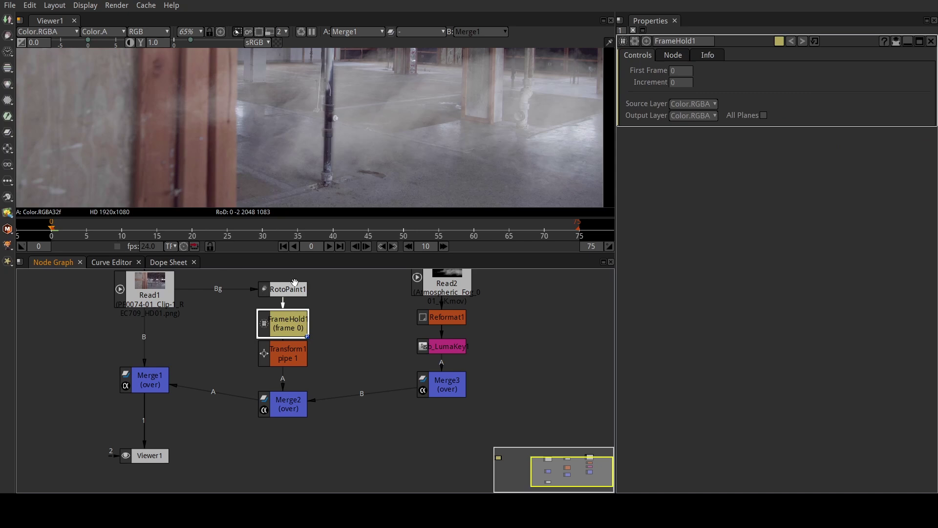
{"action": "left_click_drag", "start_coordinate": [308, 236], "coordinate": [576, 256]}
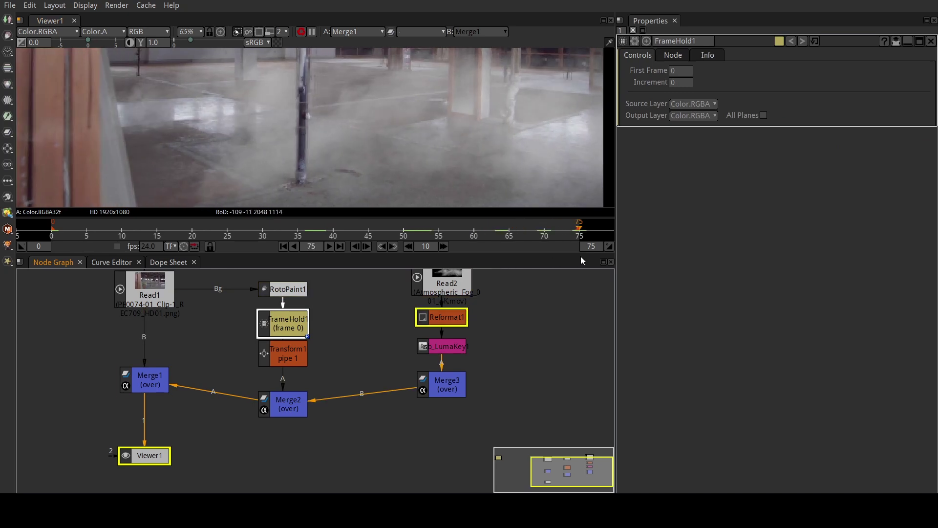
{"action": "scroll", "coordinate": [354, 161], "scroll_direction": "down", "scroll_amount": 2}
{"action": "left_click", "coordinate": [120, 455]}
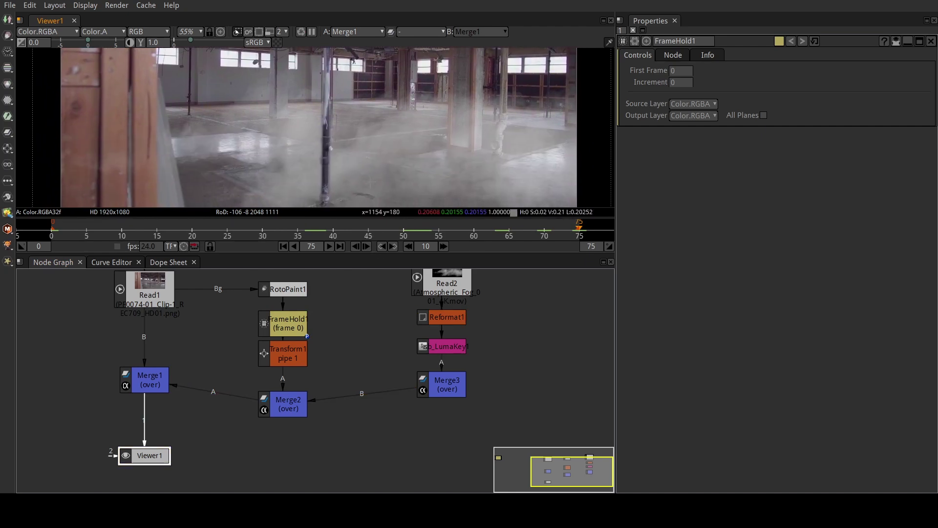
{"action": "left_click_drag", "start_coordinate": [88, 230], "coordinate": [56, 233]}
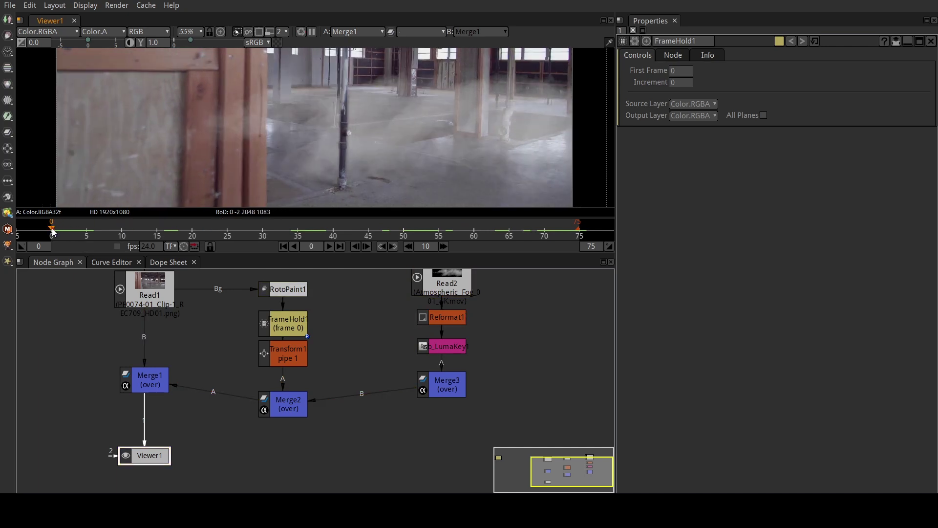
Move the Read2, Reformat1 and sb_LumaKey1 nodes together farther above Merge3.
{"action": "scroll", "coordinate": [367, 373], "scroll_direction": "down", "scroll_amount": 2}
{"action": "left_click_drag", "start_coordinate": [398, 373], "coordinate": [383, 448]}
{"action": "left_click_drag", "start_coordinate": [375, 325], "coordinate": [392, 349]}
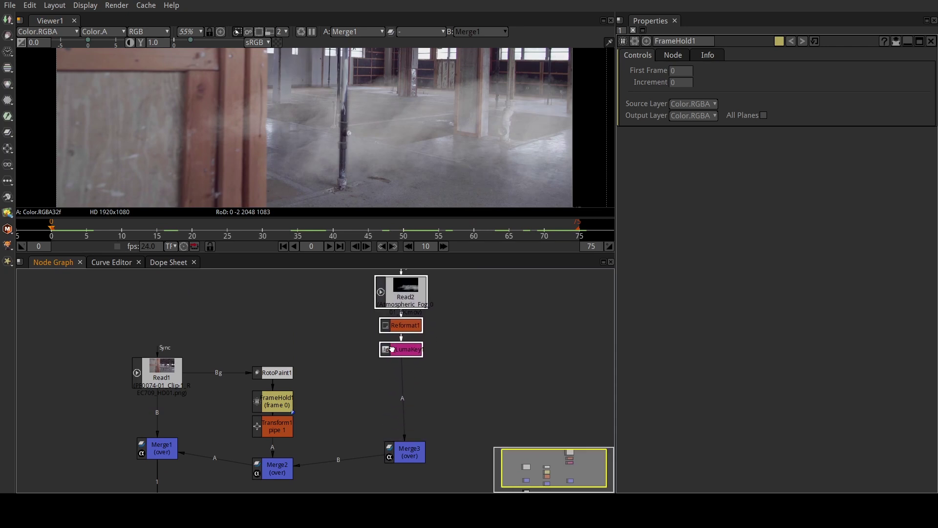
Insert a Grade node between sb_LumaKey1 and Merge3, leaving a gap below sb_LumaKey1.
{"action": "left_click", "coordinate": [471, 382]}
{"action": "left_click", "coordinate": [412, 349]}
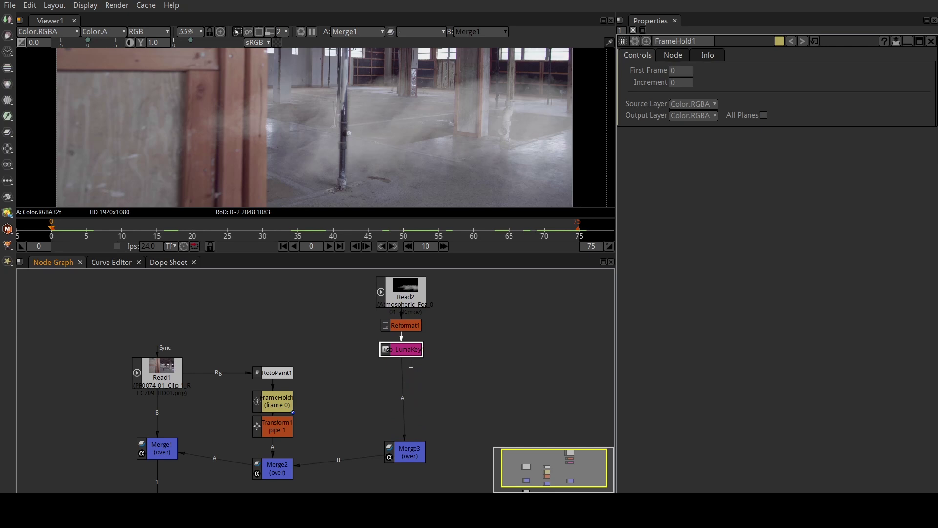
{"action": "key", "text": "g"}
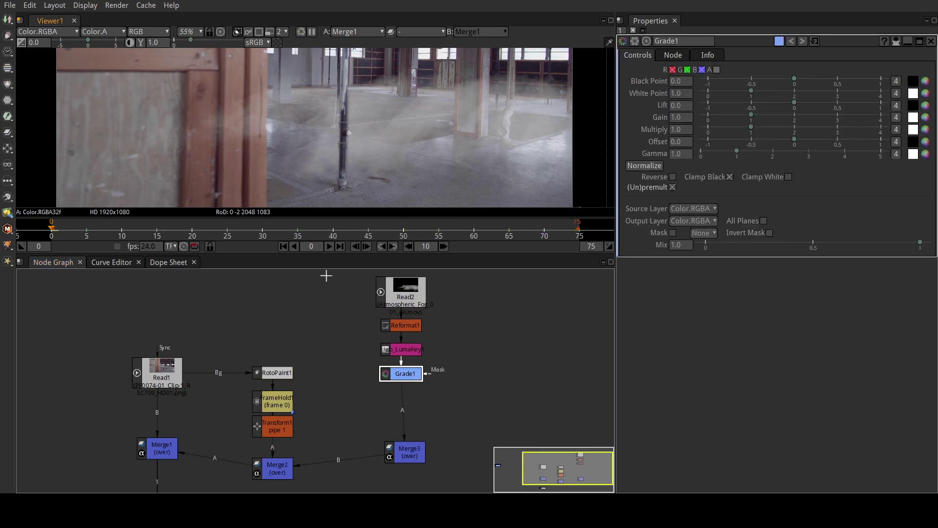
{"action": "left_click_drag", "start_coordinate": [402, 365], "coordinate": [401, 395]}
Insert a Transform between sb_LumaKey1 and Grade1 and place its center on the floor at x 1398, y 193.
{"action": "left_click", "coordinate": [401, 350]}
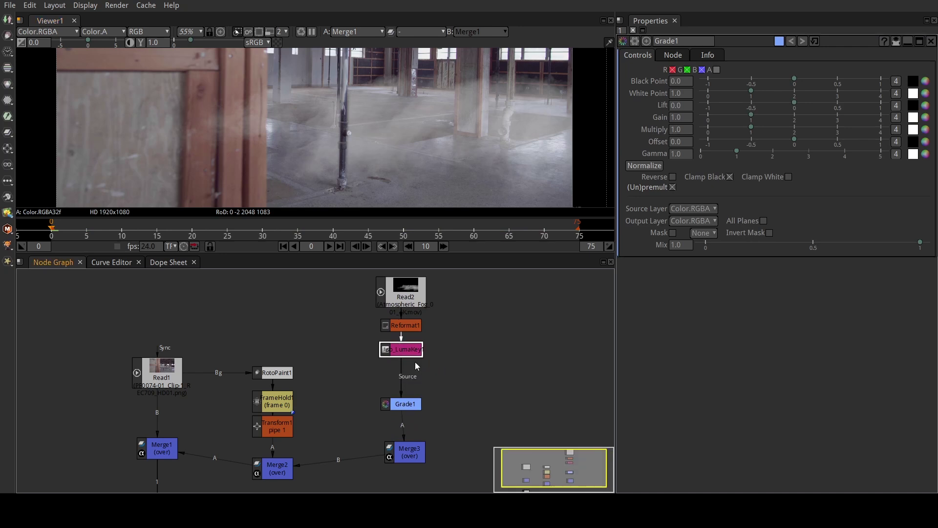
{"action": "key", "text": "t"}
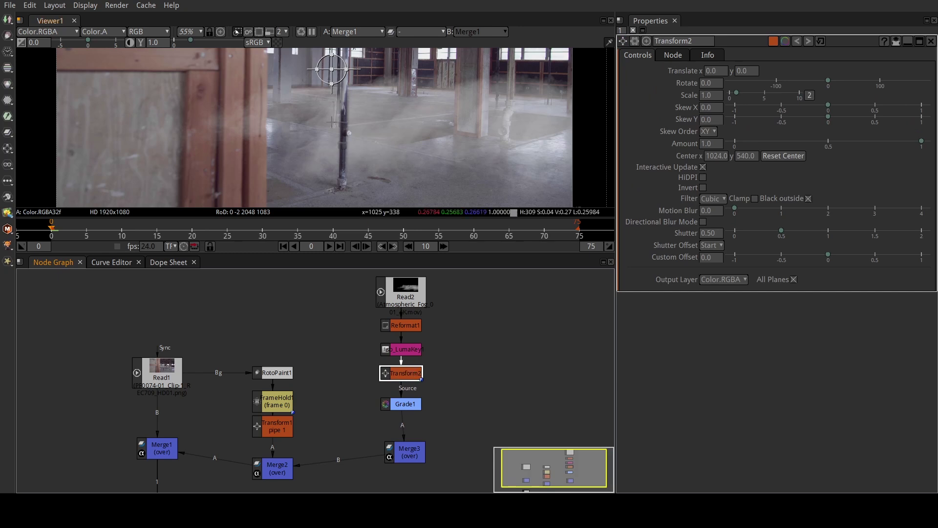
{"action": "left_click_drag", "start_coordinate": [331, 74], "coordinate": [379, 129]}
{"action": "key", "text": "ctrl+z"}
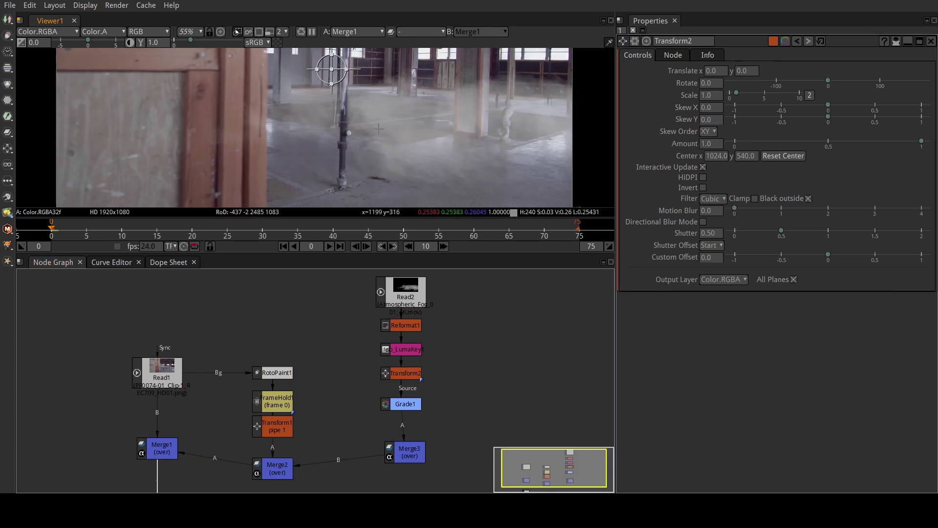
{"action": "left_click_drag", "start_coordinate": [332, 69], "coordinate": [432, 162]}
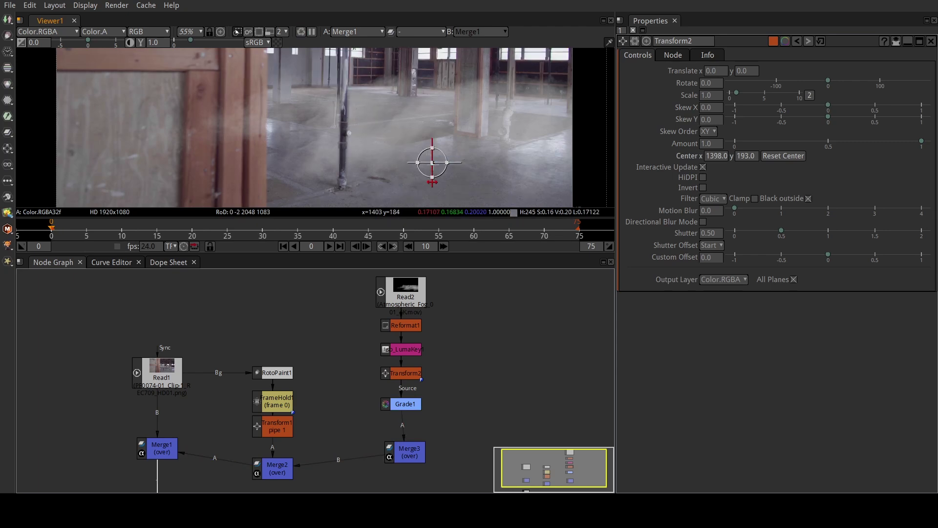
Shift the fog with Transform2 to a translate of x 221, y 48.
{"action": "left_click_drag", "start_coordinate": [432, 182], "coordinate": [474, 199]}
{"action": "scroll", "coordinate": [472, 154], "scroll_direction": "down", "scroll_amount": 6}
{"action": "mouse_move", "coordinate": [473, 154]}
{"action": "left_mouse_down"}
{"action": "mouse_move", "coordinate": [469, 173]}
{"action": "mouse_move", "coordinate": [471, 152]}
{"action": "mouse_move", "coordinate": [481, 160]}
{"action": "left_mouse_up"}
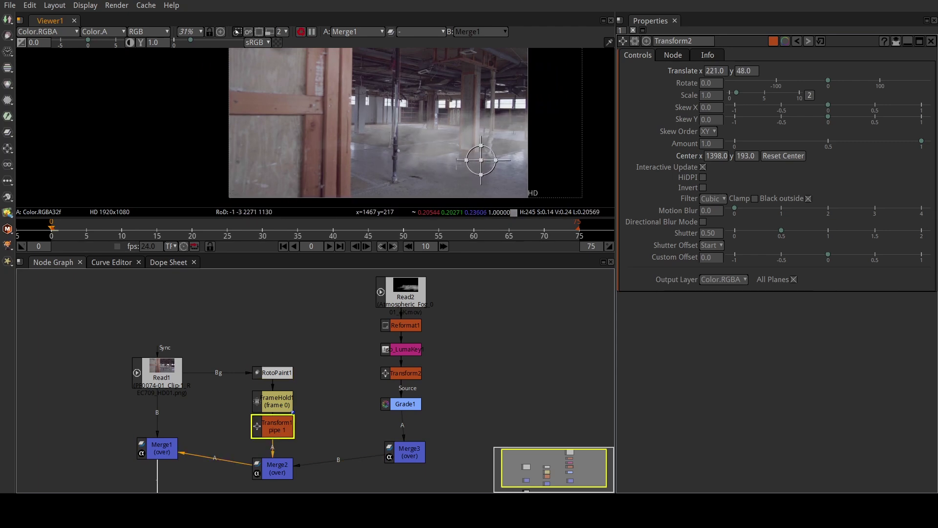
{"action": "scroll", "coordinate": [427, 138], "scroll_direction": "up", "scroll_amount": 3}
{"action": "scroll", "coordinate": [427, 139], "scroll_direction": "up", "scroll_amount": 1}
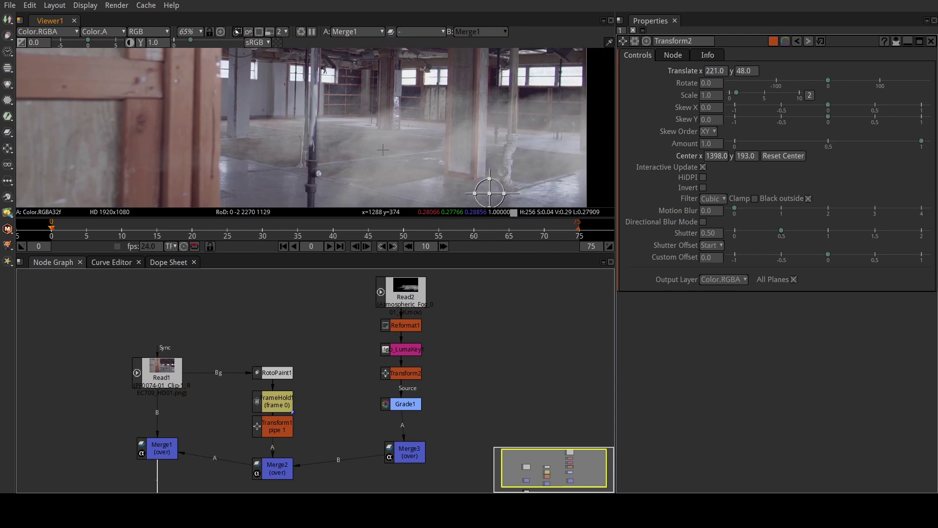
Raise the Viewer gamma to 4.0 and enable Reverse in Grade1.
{"action": "double_click", "coordinate": [402, 404]}
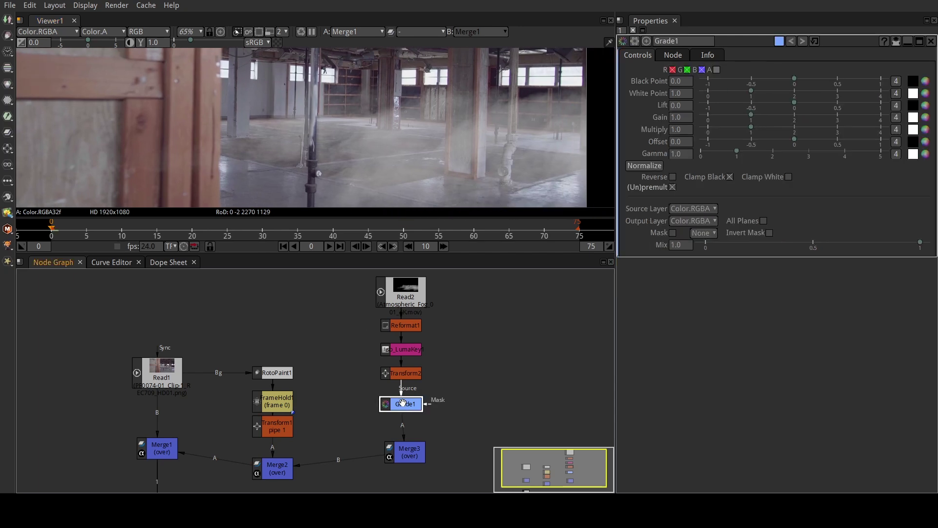
{"action": "left_click_drag", "start_coordinate": [190, 41], "coordinate": [241, 40]}
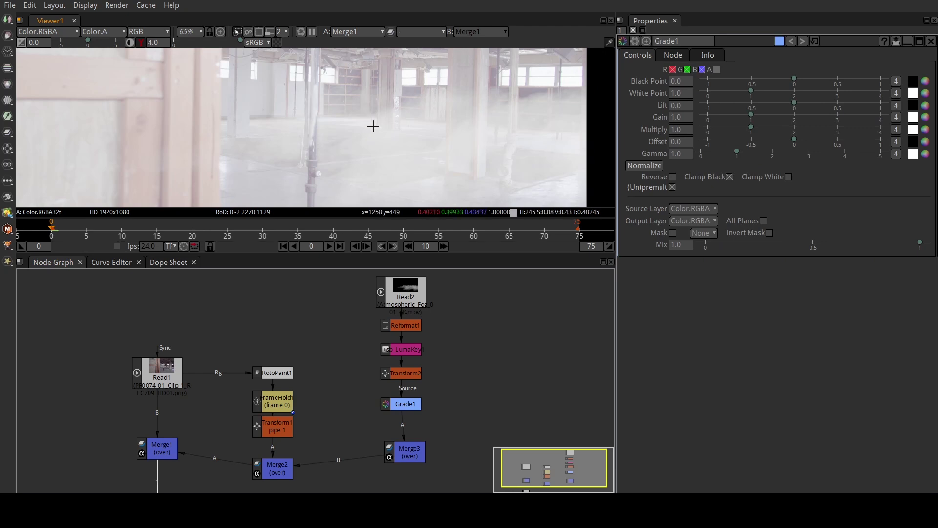
{"action": "left_click", "coordinate": [672, 176]}
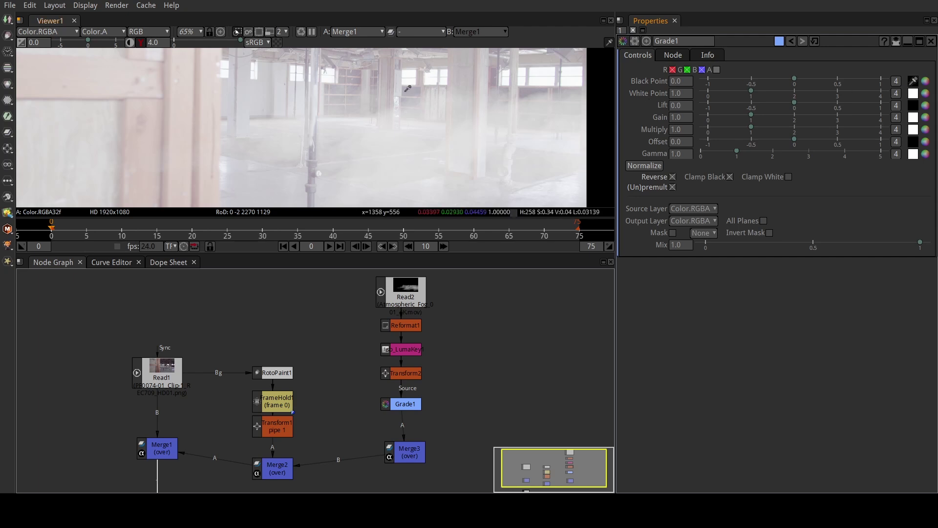
Sample Grade1's black point (RGB 0.0481, 0.0465, 0.0545) and white point (RGB 0.0362, 0.0301, 0.0402) from the image.
{"action": "left_click", "coordinate": [315, 165], "text": "ctrl"}
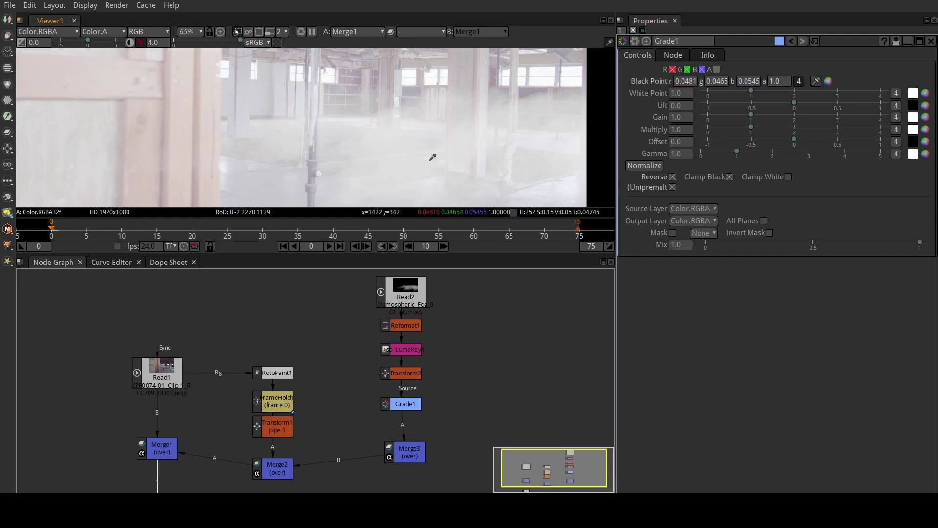
{"action": "scroll", "coordinate": [457, 133], "scroll_direction": "down", "scroll_amount": 2}
{"action": "left_click_drag", "start_coordinate": [456, 133], "coordinate": [453, 172]}
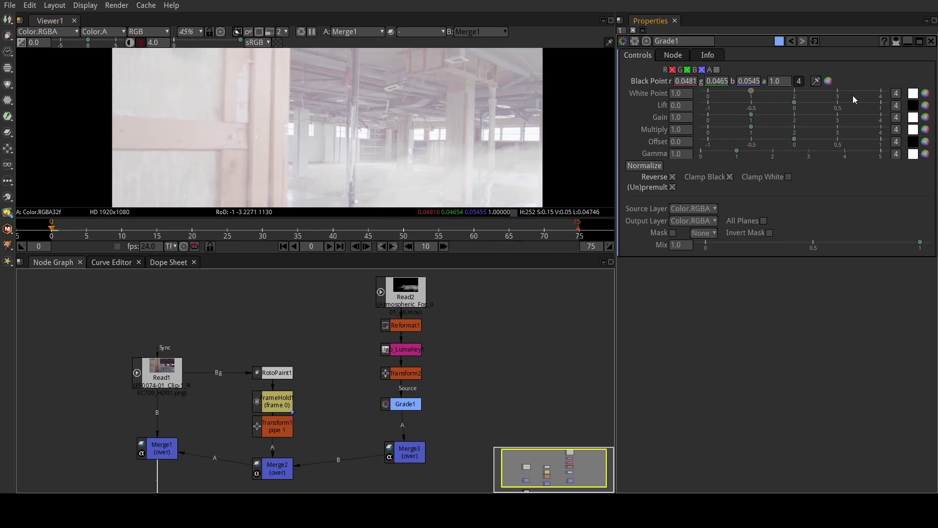
{"action": "left_click", "coordinate": [913, 93]}
{"action": "left_click", "coordinate": [371, 70], "text": "ctrl"}
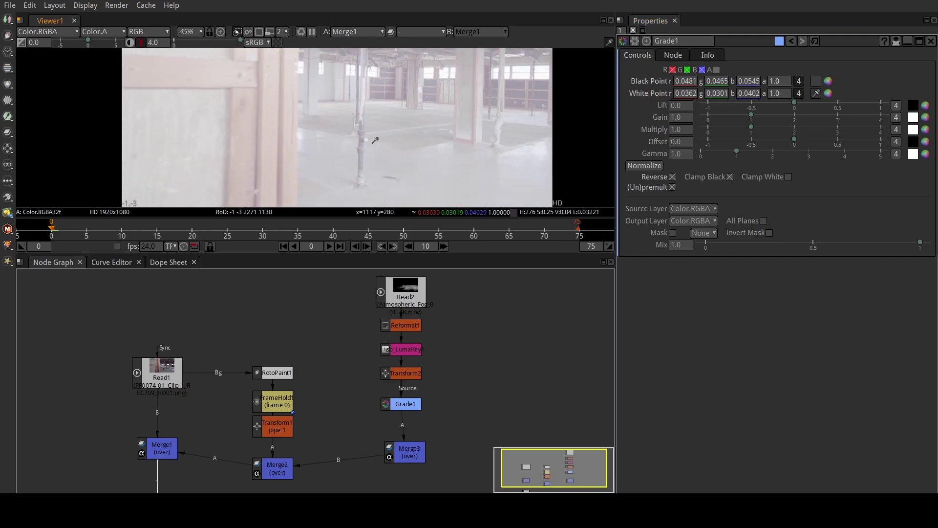
{"action": "scroll", "coordinate": [368, 132], "scroll_direction": "up", "scroll_amount": 3}
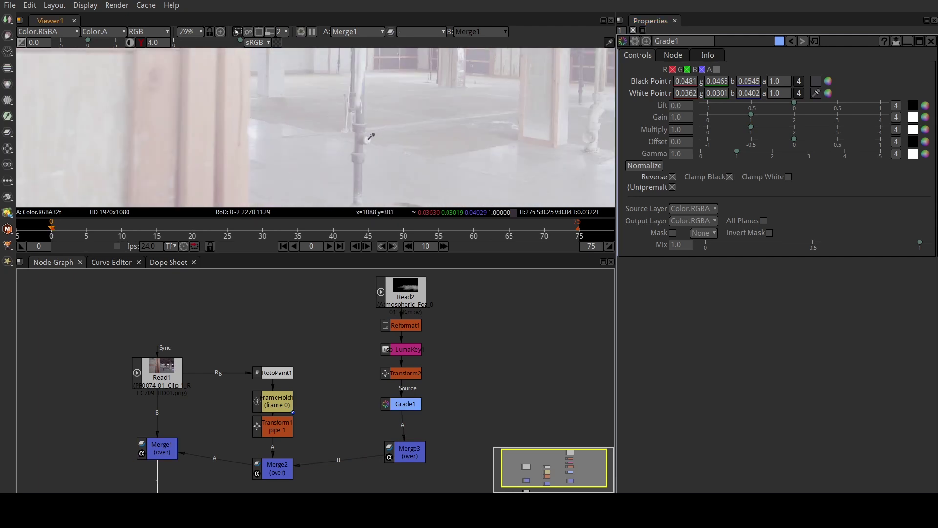
Resample Grade1's white point from the footage as RGB 0.1845, 0.2046, 0.2571 and reduce its gain to 0.290.
{"action": "left_click", "coordinate": [372, 136], "text": "ctrl"}
{"action": "scroll", "coordinate": [371, 137], "scroll_direction": "down", "scroll_amount": 1}
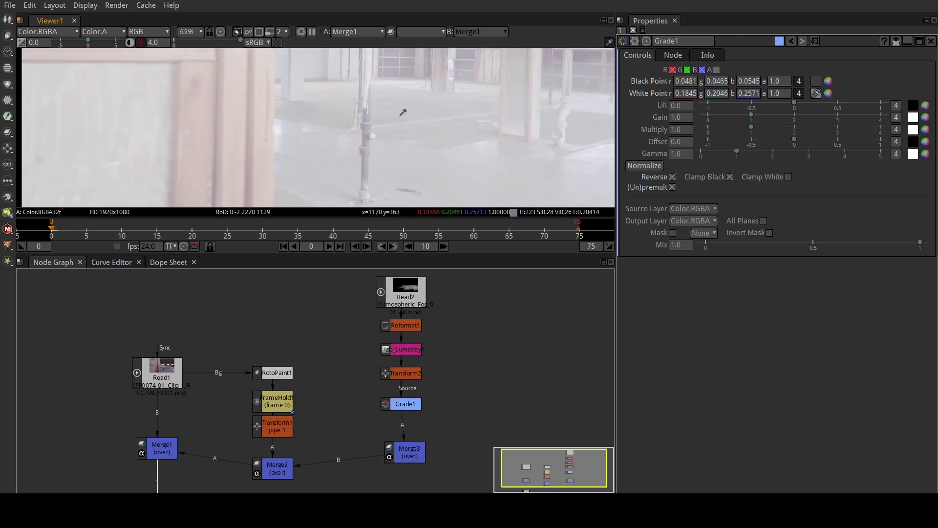
{"action": "left_click", "coordinate": [677, 130]}
{"action": "left_click", "coordinate": [750, 117]}
{"action": "left_click_drag", "start_coordinate": [751, 117], "coordinate": [720, 119]}
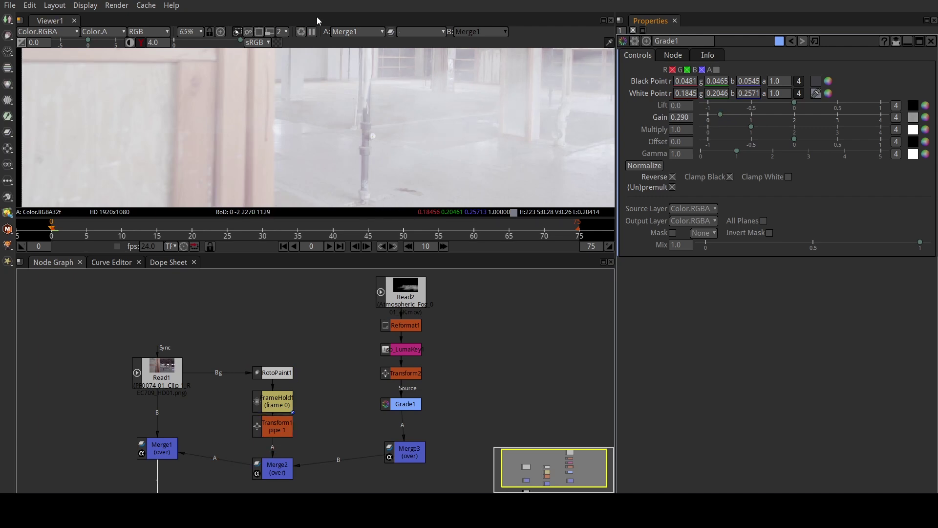
Reset the Viewer gamma to 1.0 and set Grade1's gain to 0.220.
{"action": "left_click", "coordinate": [141, 43]}
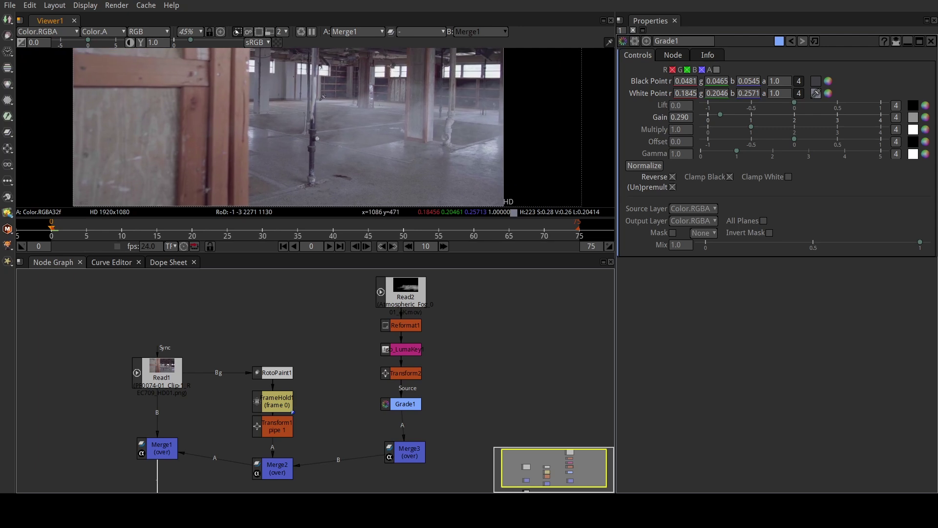
{"action": "scroll", "coordinate": [377, 98], "scroll_direction": "up", "scroll_amount": 1}
{"action": "left_click_drag", "start_coordinate": [378, 97], "coordinate": [375, 70]}
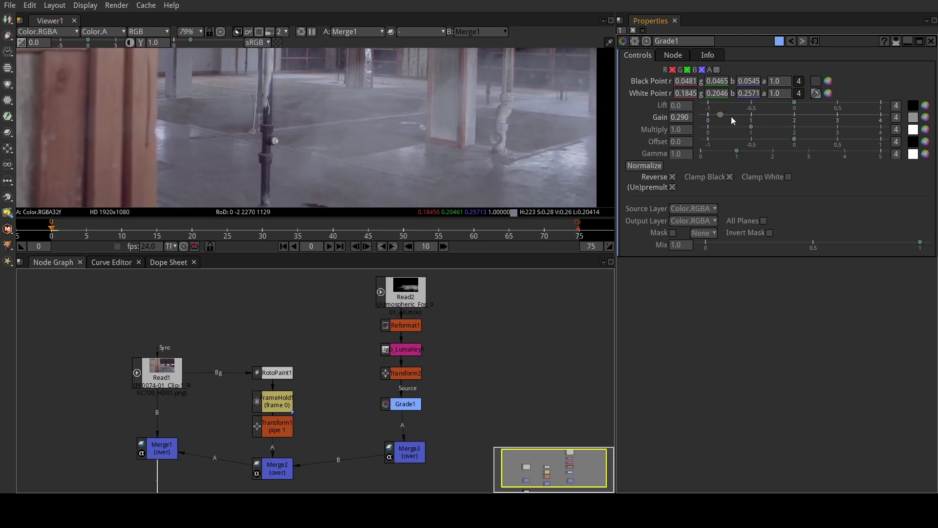
{"action": "left_click_drag", "start_coordinate": [723, 116], "coordinate": [718, 113]}
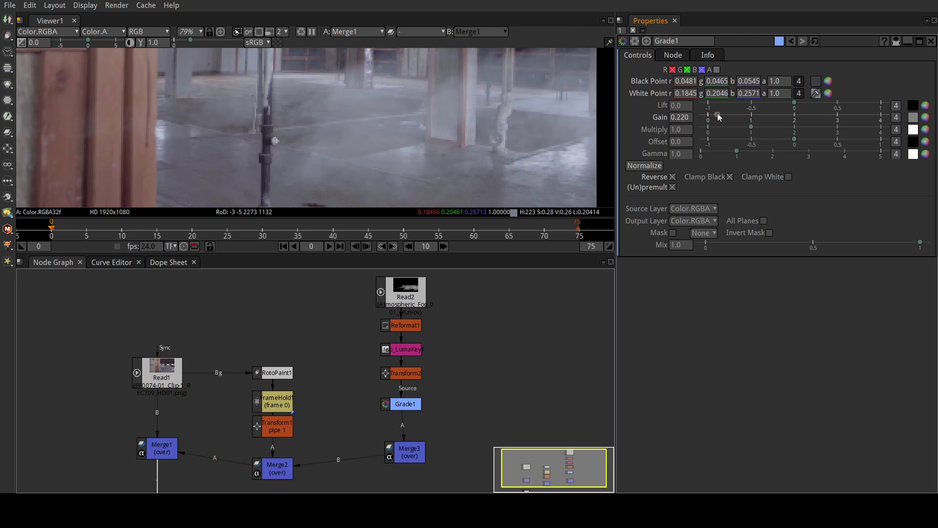
Examine the graded fog around the pole and floor, playing the Merge1 composite through to frame 75.
{"action": "key", "text": "f"}
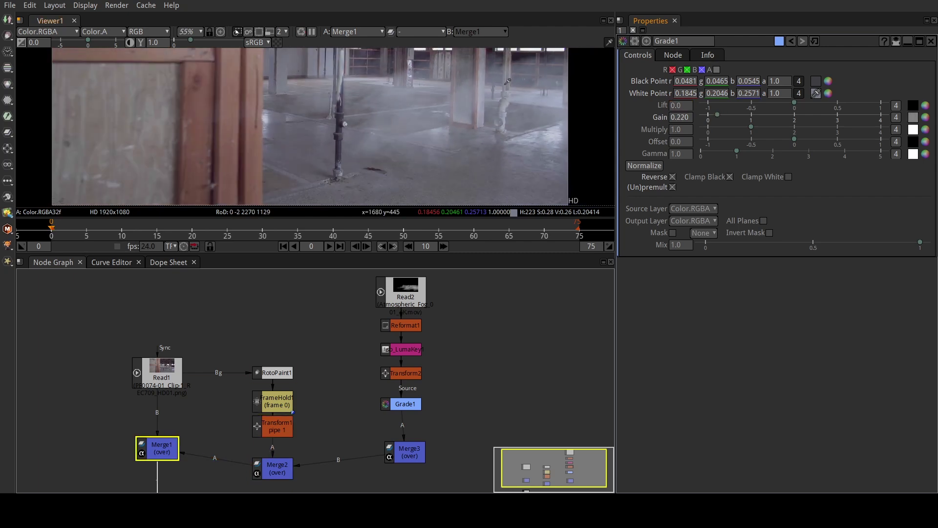
{"action": "scroll", "coordinate": [501, 114], "scroll_direction": "up", "scroll_amount": 1}
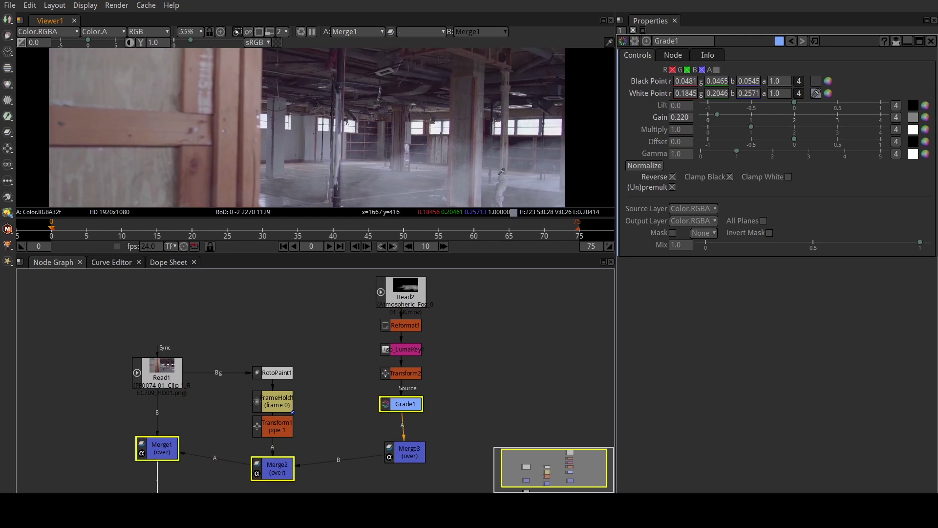
{"action": "left_click_drag", "start_coordinate": [504, 145], "coordinate": [502, 77]}
{"action": "key", "text": "f"}
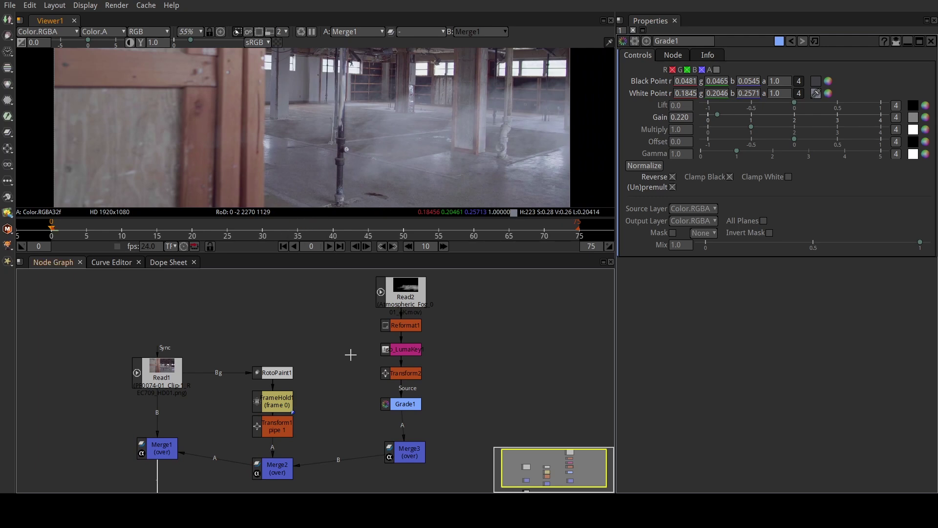
{"action": "left_click", "coordinate": [329, 246]}
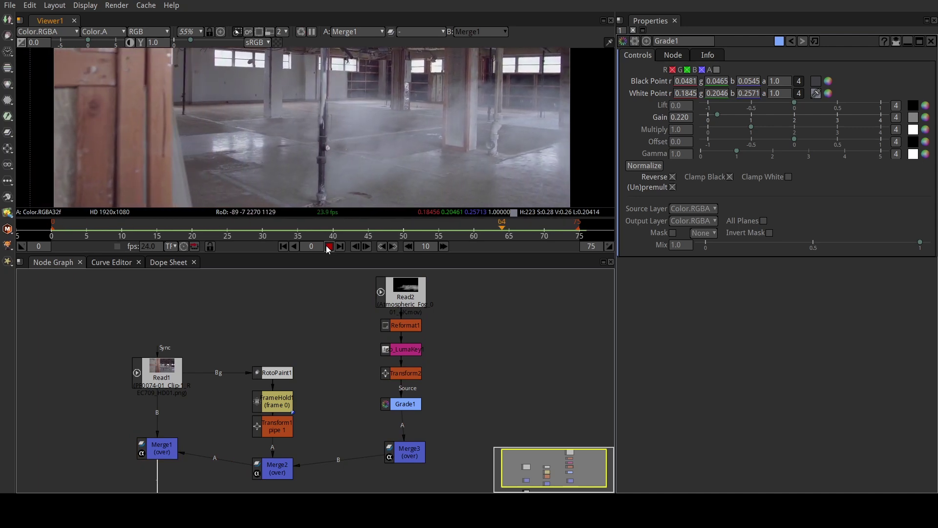
{"action": "left_click", "coordinate": [329, 246]}
{"action": "scroll", "coordinate": [344, 162], "scroll_direction": "down", "scroll_amount": 2}
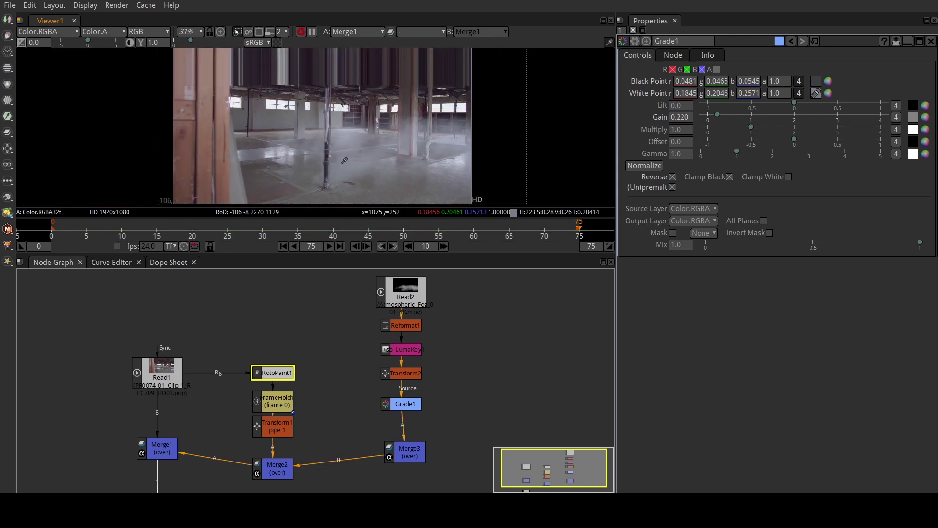
{"action": "scroll", "coordinate": [343, 161], "scroll_direction": "down", "scroll_amount": 1}
{"action": "left_click", "coordinate": [338, 398]}
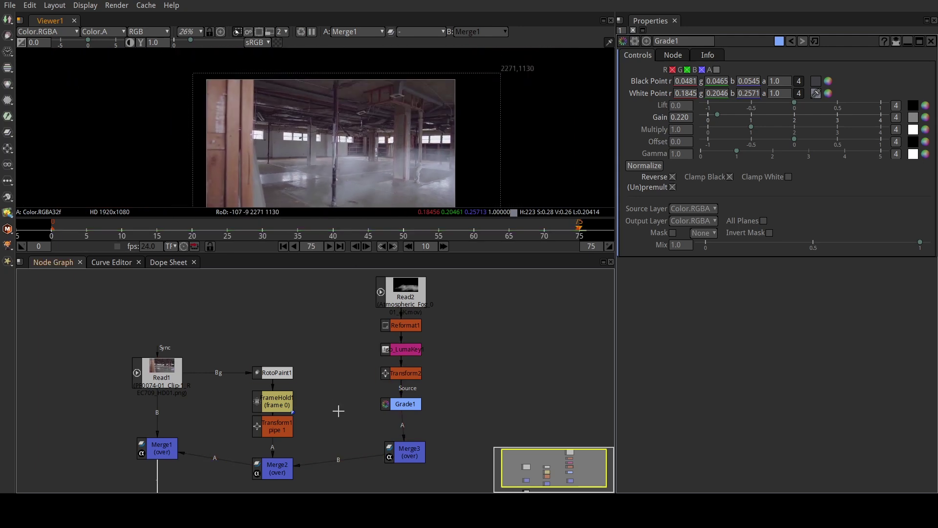
{"action": "left_click", "coordinate": [417, 456]}
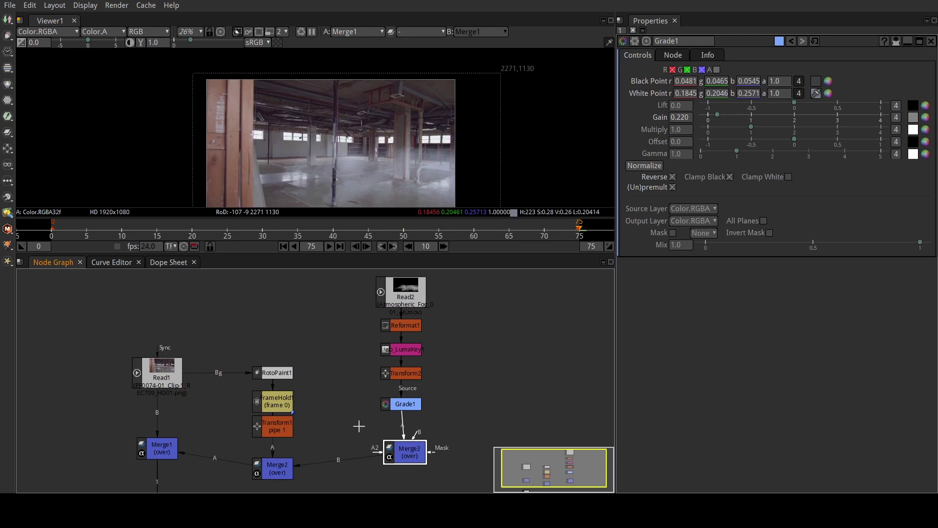
{"action": "key", "text": "f"}
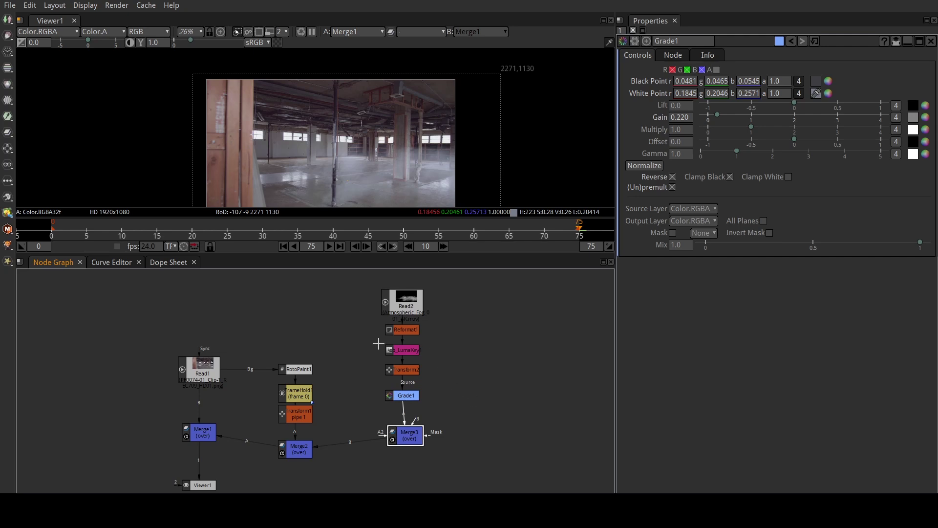
{"action": "scroll", "coordinate": [378, 345], "scroll_direction": "down", "scroll_amount": 2}
{"action": "scroll", "coordinate": [376, 345], "scroll_direction": "up", "scroll_amount": 3}
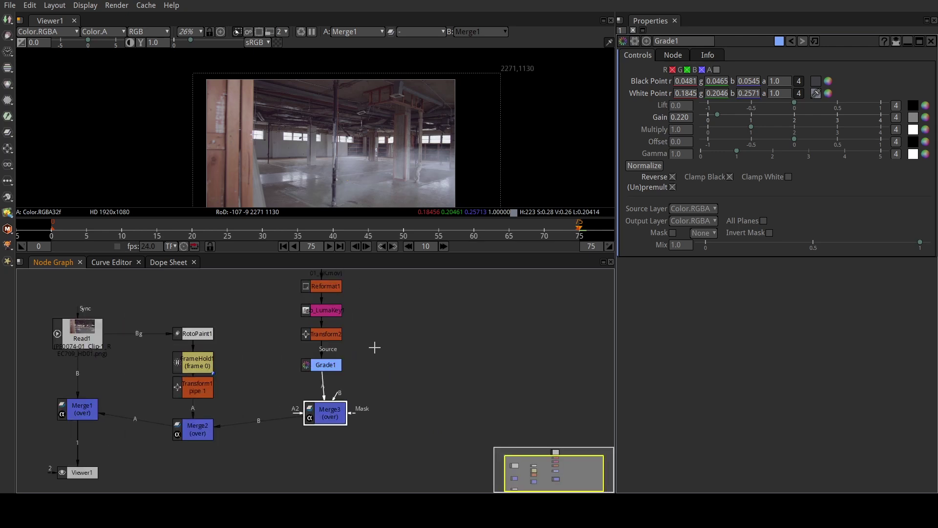
{"action": "left_click_drag", "start_coordinate": [375, 347], "coordinate": [466, 382]}
{"action": "scroll", "coordinate": [465, 381], "scroll_direction": "down", "scroll_amount": 1}
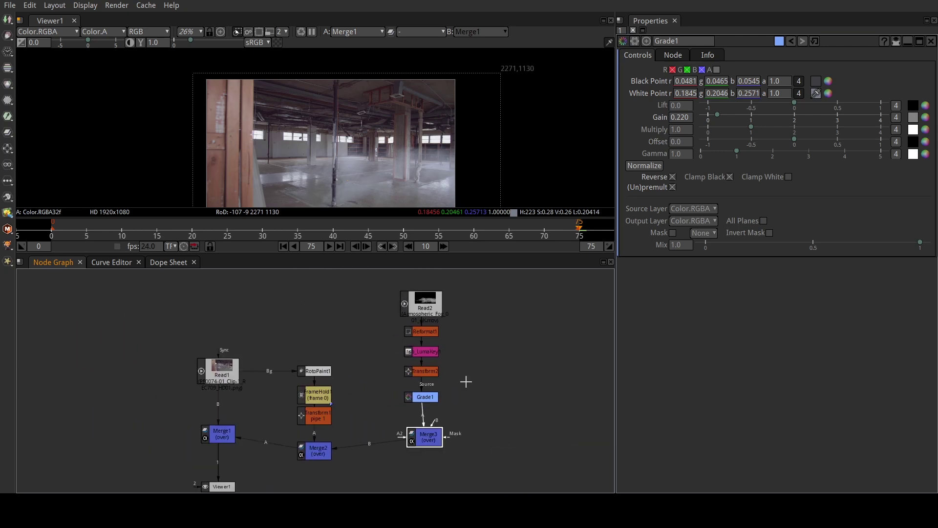